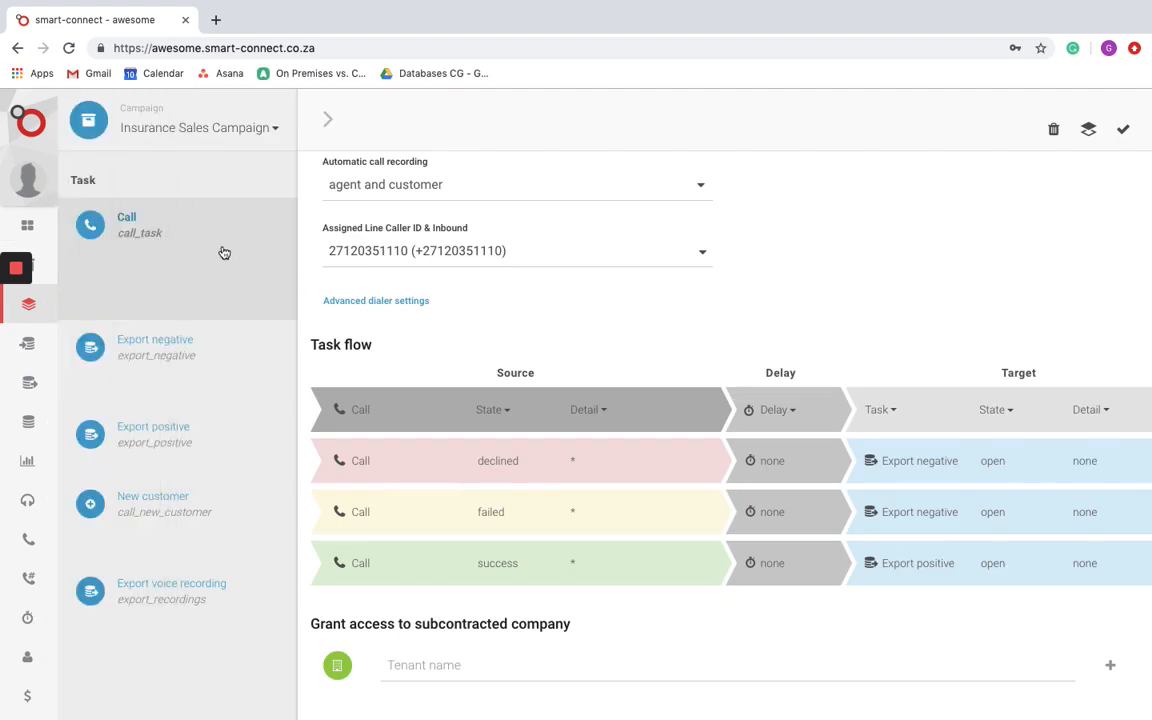
# Switch to the campaign listed directly above Insurance Sales Campaign and open its Call task
pyautogui.click(221, 134)
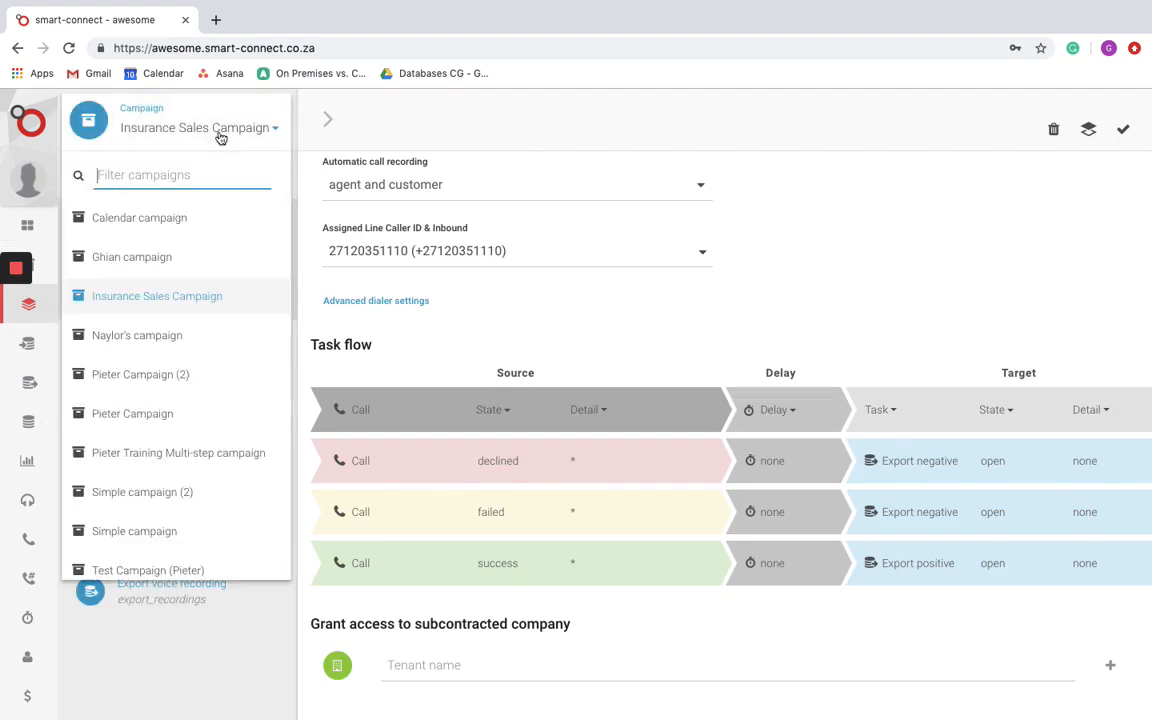
pyautogui.click(188, 261)
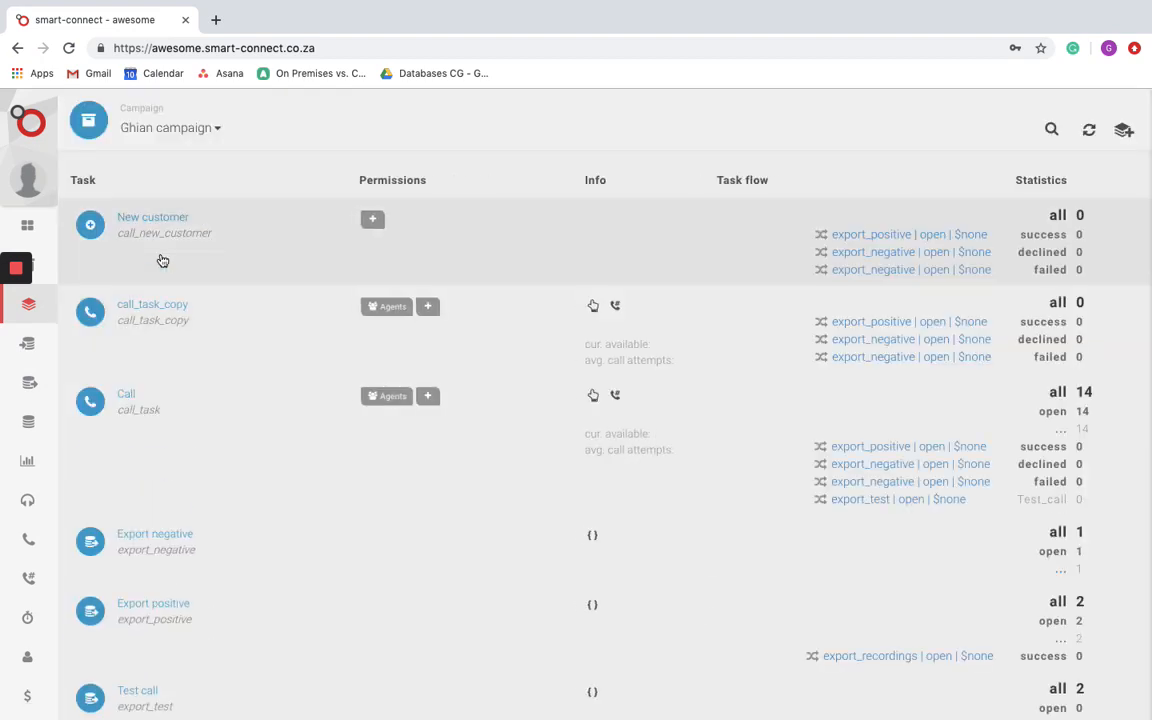
pyautogui.scroll(-3, 205, 375)
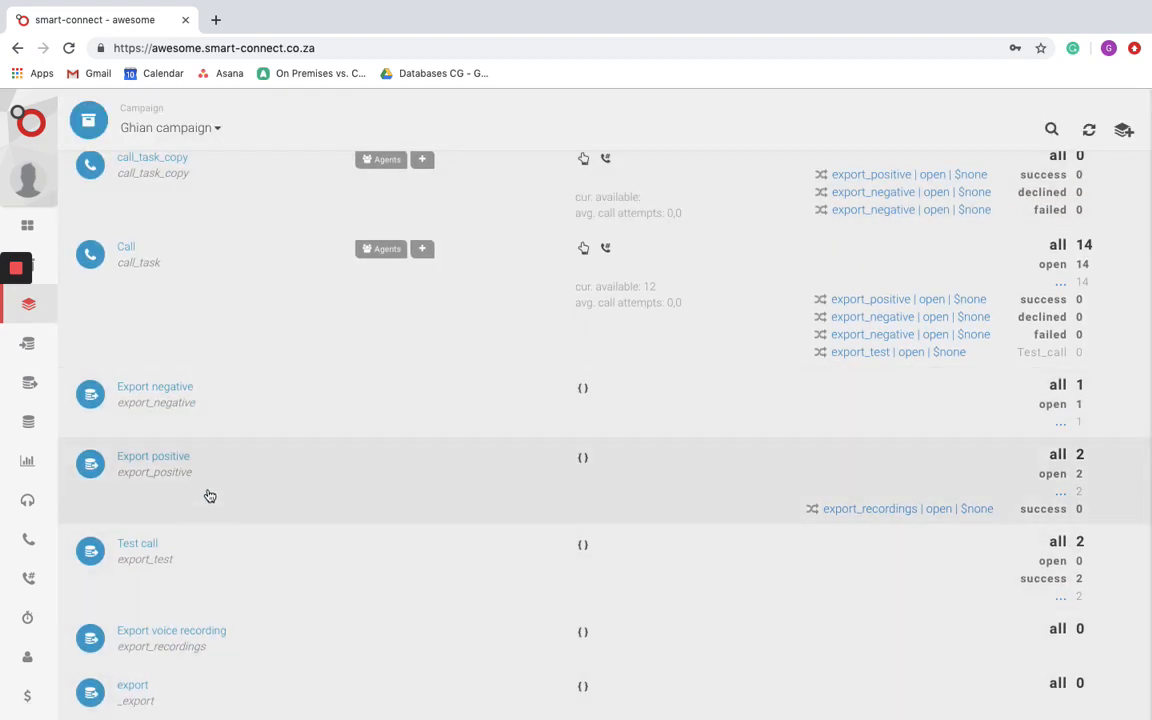
pyautogui.scroll(2, 211, 496)
pyautogui.scroll(1, 210, 487)
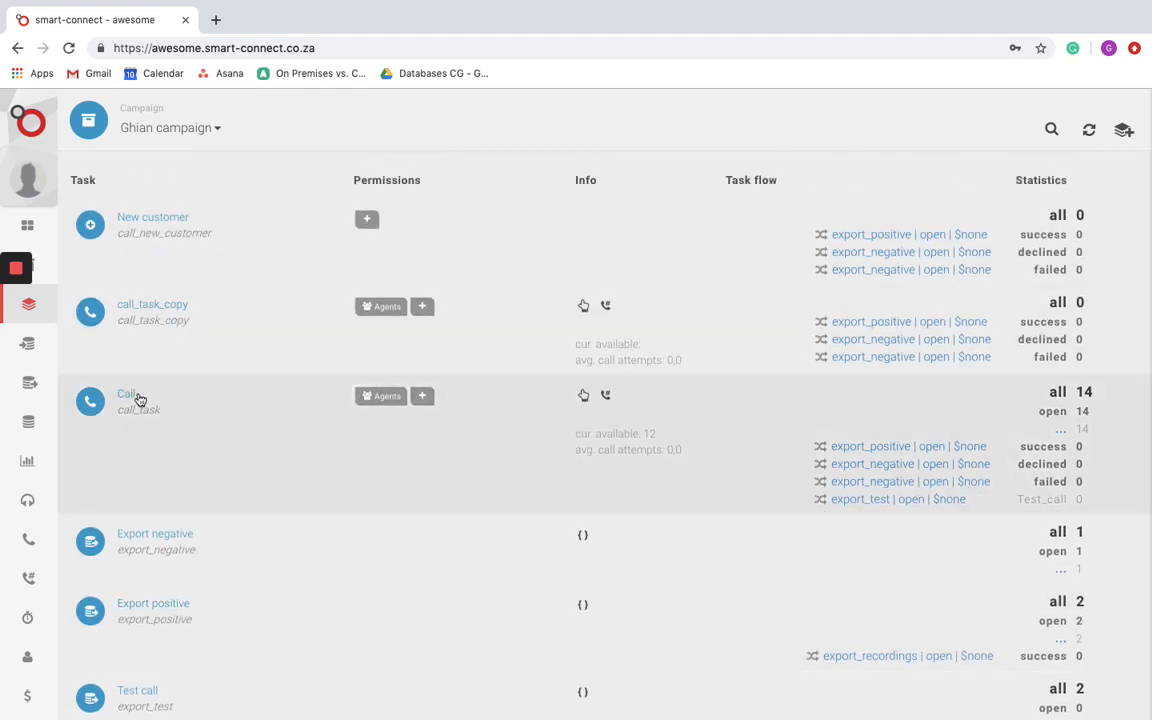
pyautogui.click(140, 399)
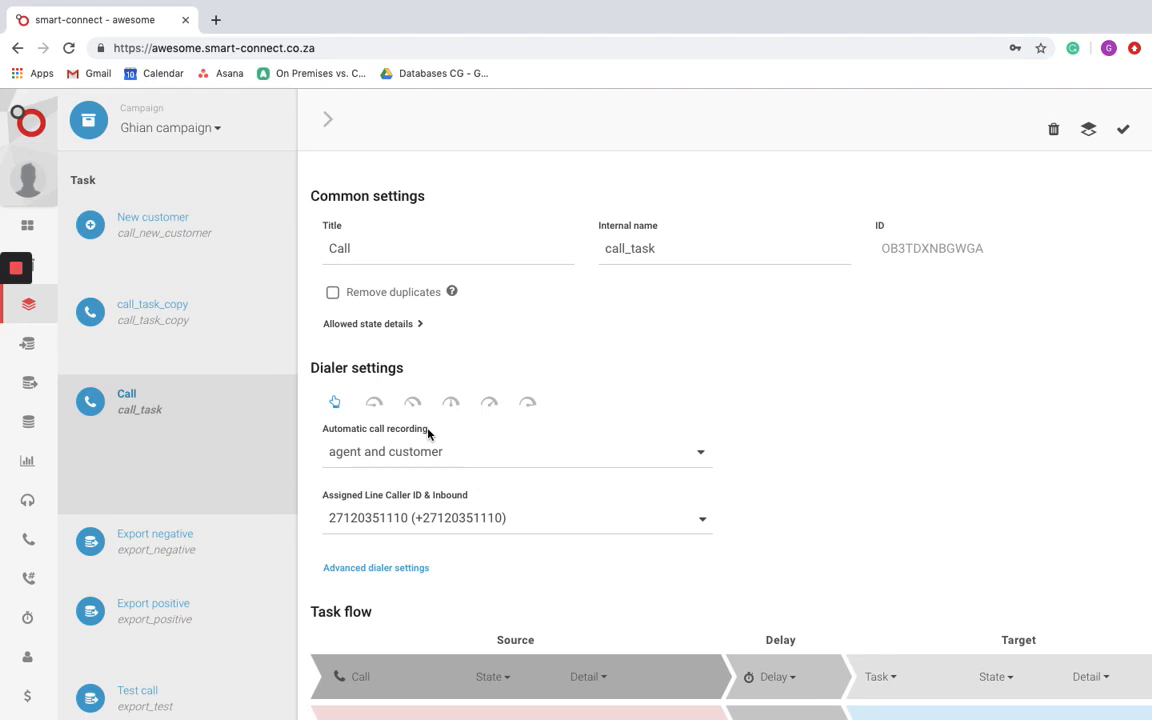
# Examine the Call task's dialer settings and its task flow rules linking each call state to a target export task
pyautogui.scroll(-3, 506, 450)
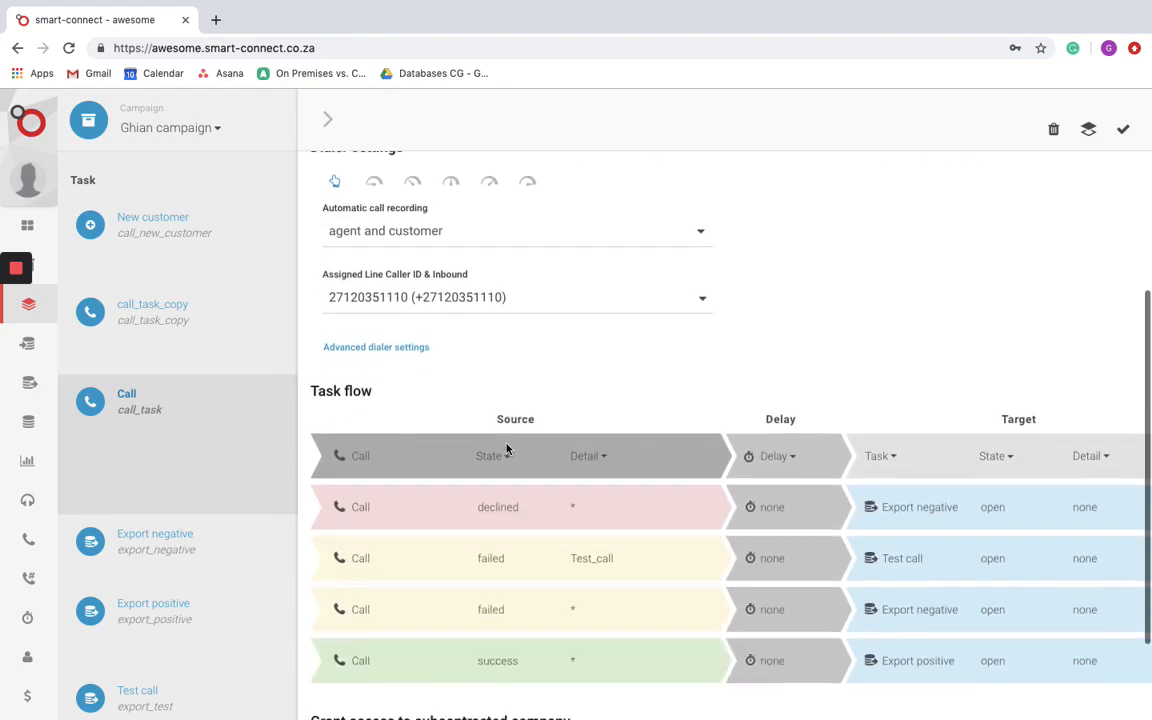
pyautogui.scroll(-1, 517, 610)
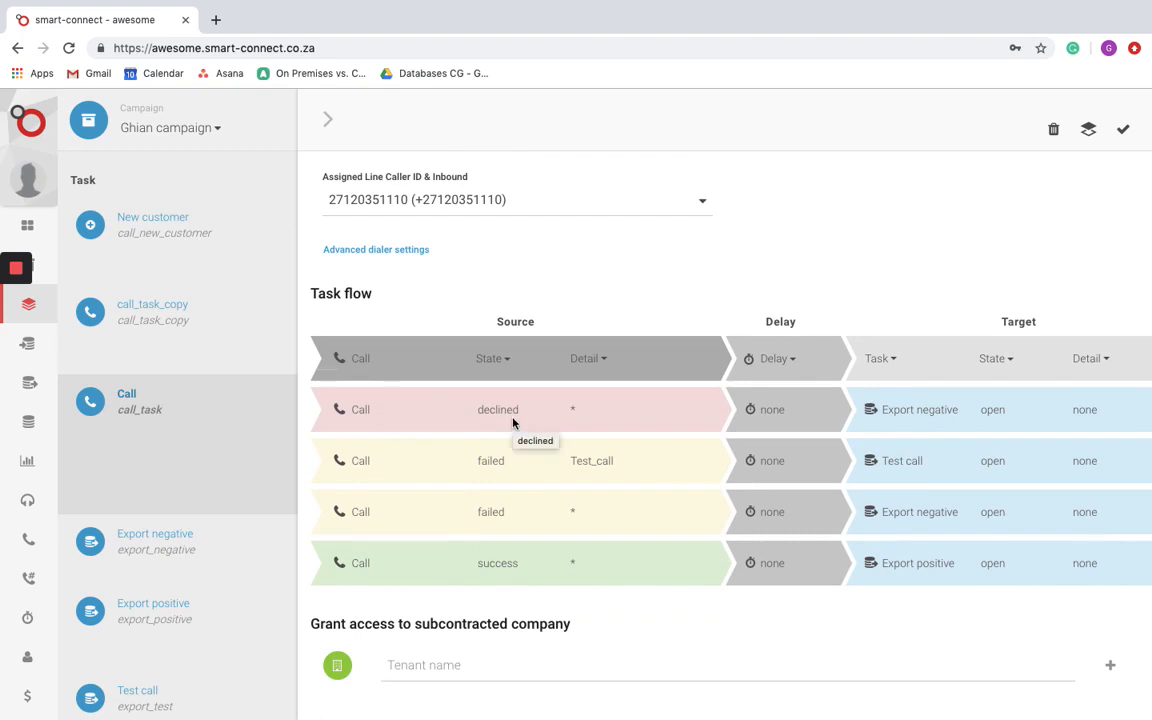
pyautogui.hscroll(2, 513, 423)
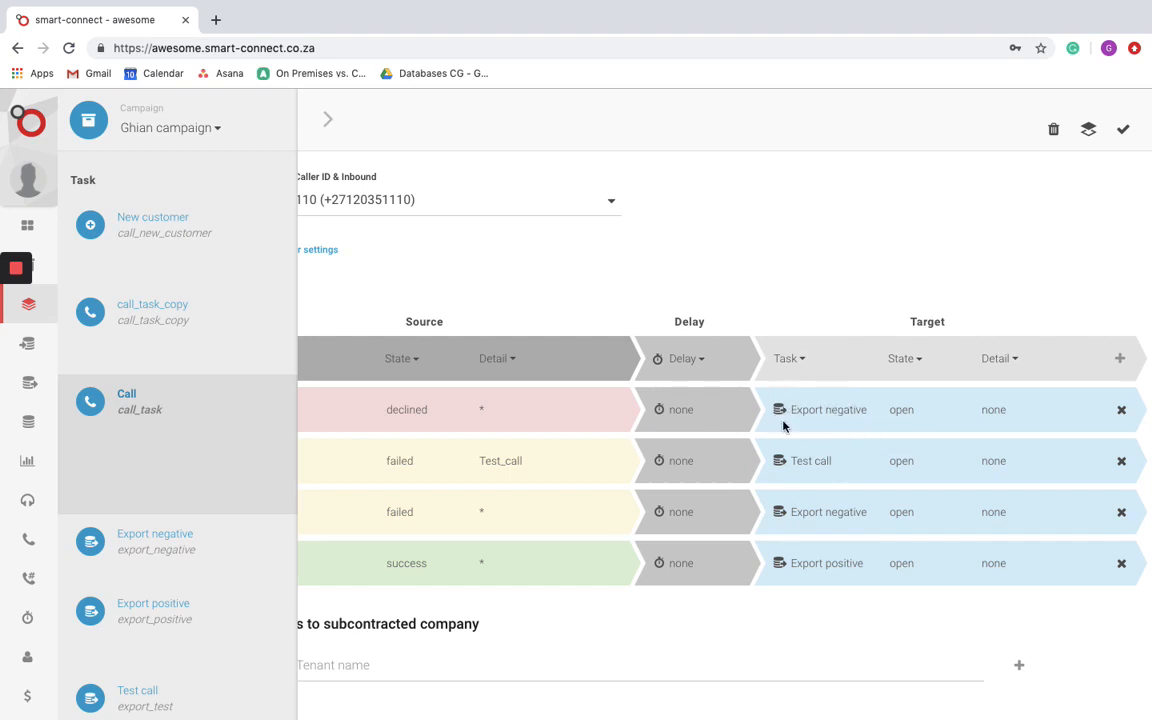
pyautogui.hscroll(-3, 853, 432)
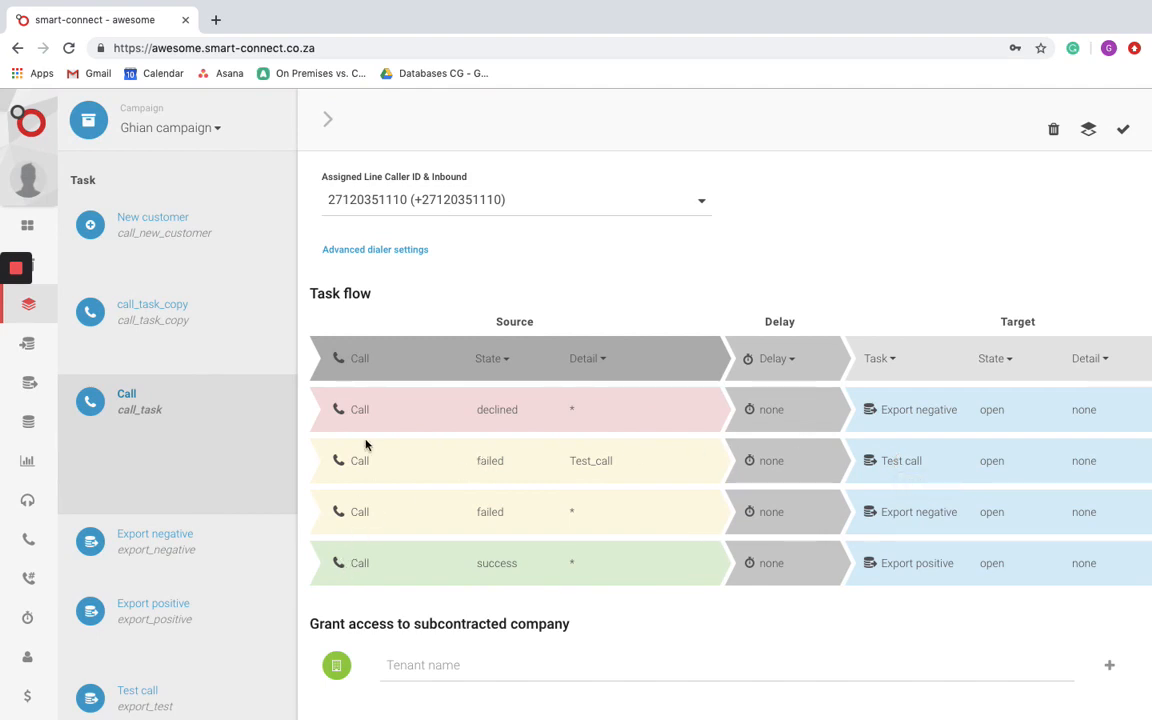
pyautogui.scroll(-3, 133, 580)
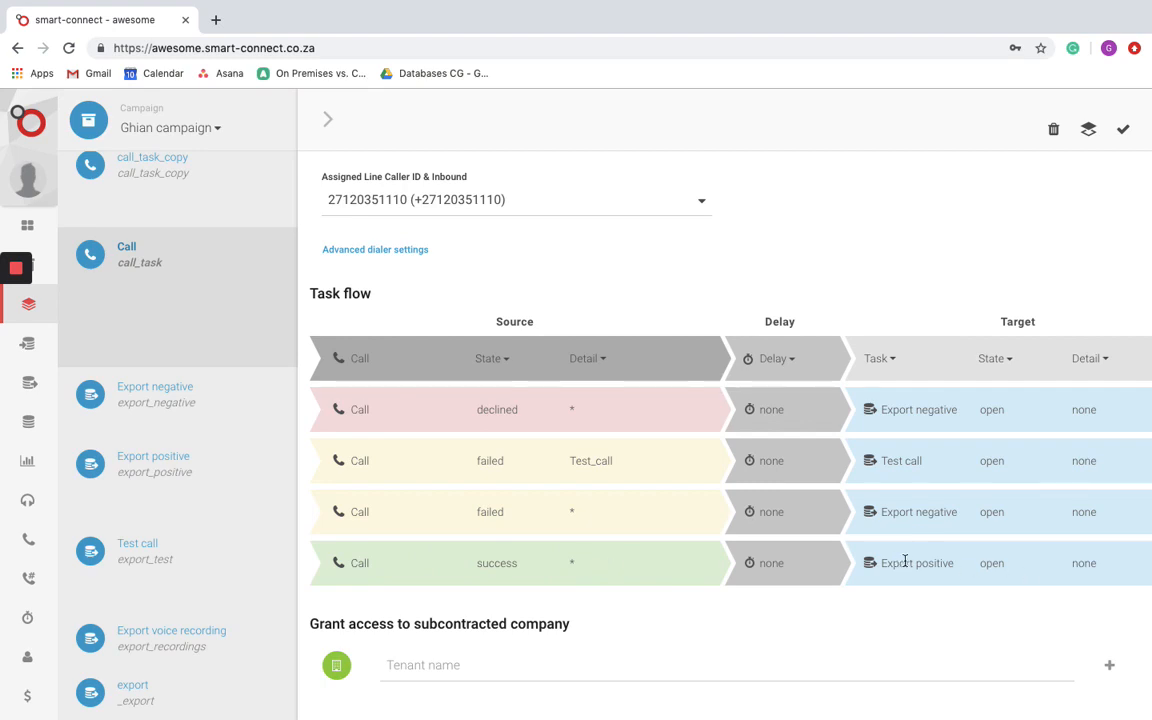
pyautogui.moveTo(879, 562); pyautogui.dragTo(958, 565)
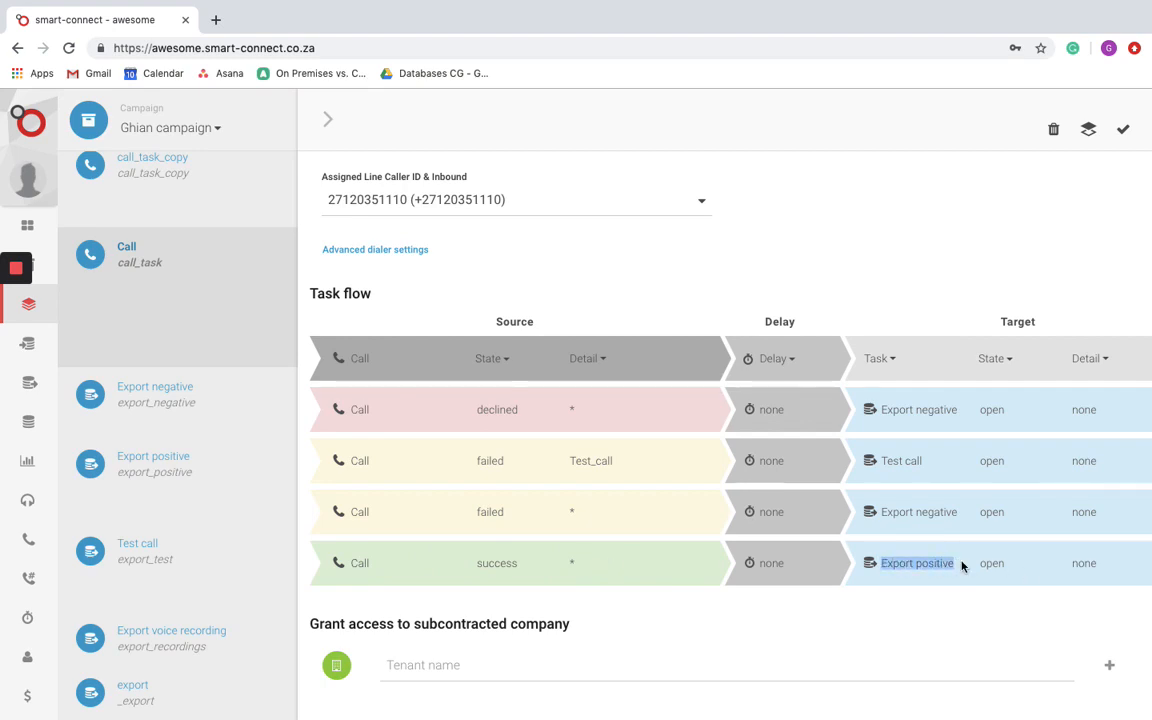
pyautogui.click(927, 563)
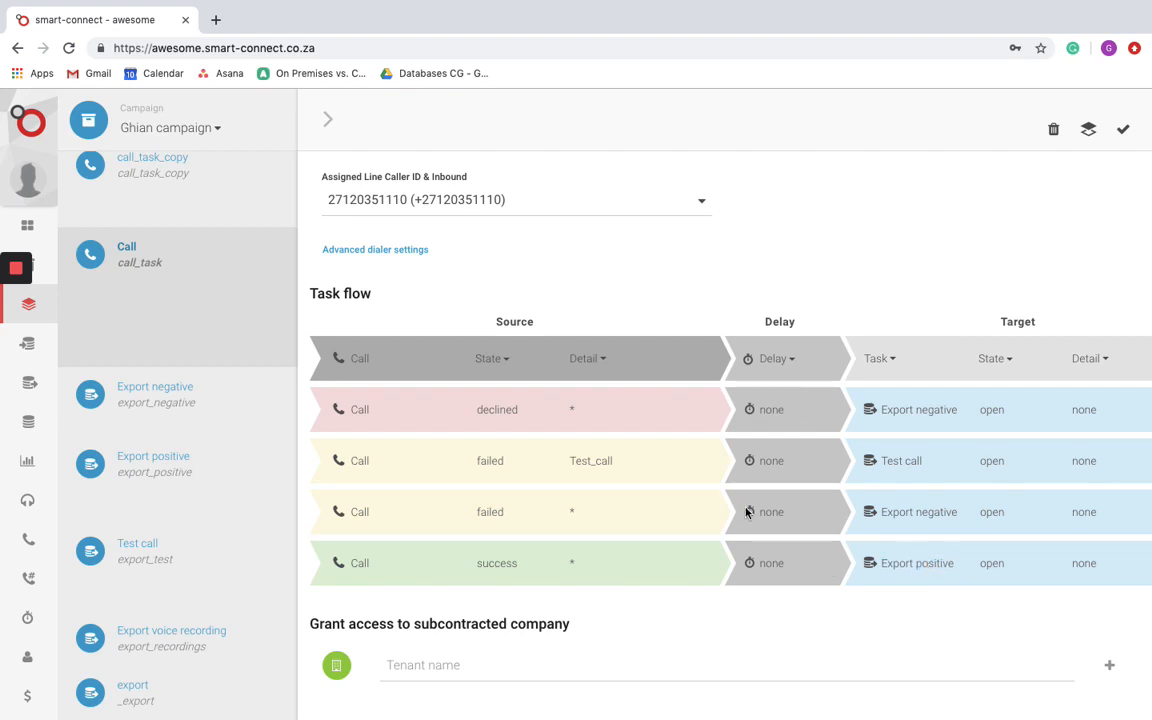
pyautogui.scroll(4, 746, 512)
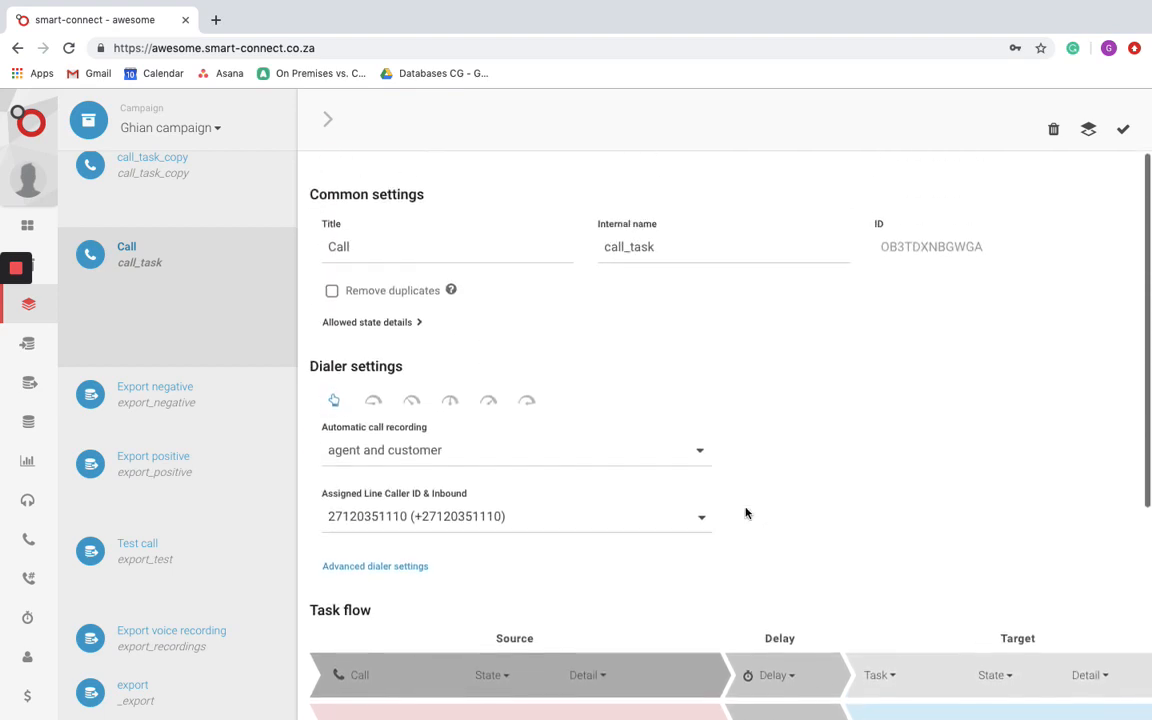
pyautogui.scroll(-2, 746, 512)
pyautogui.scroll(-2, 746, 512)
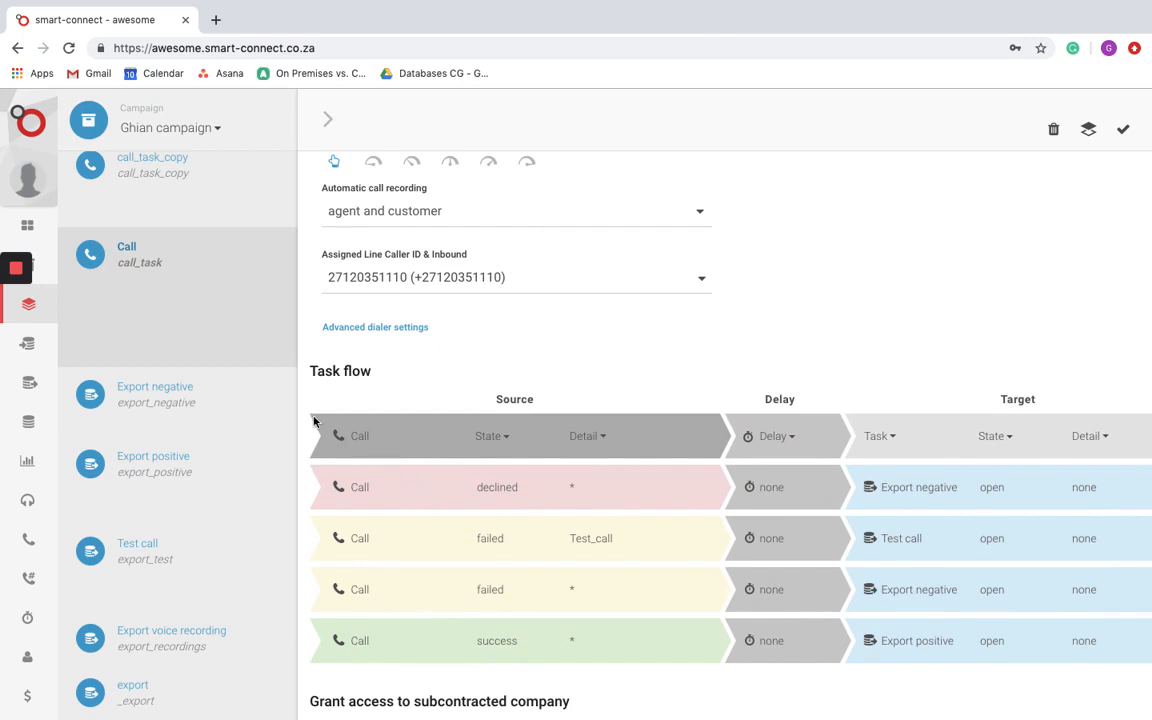
# Open the Export negative task of the same campaign
pyautogui.scroll(2, 184, 390)
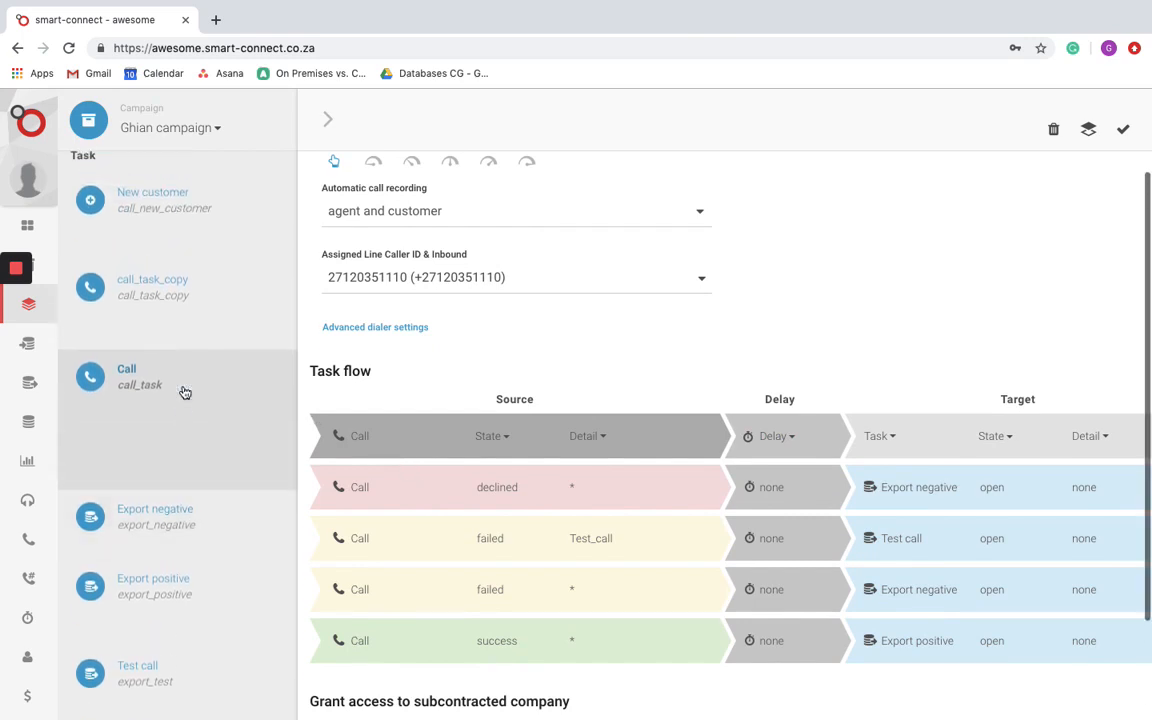
pyautogui.moveTo(38, 308)
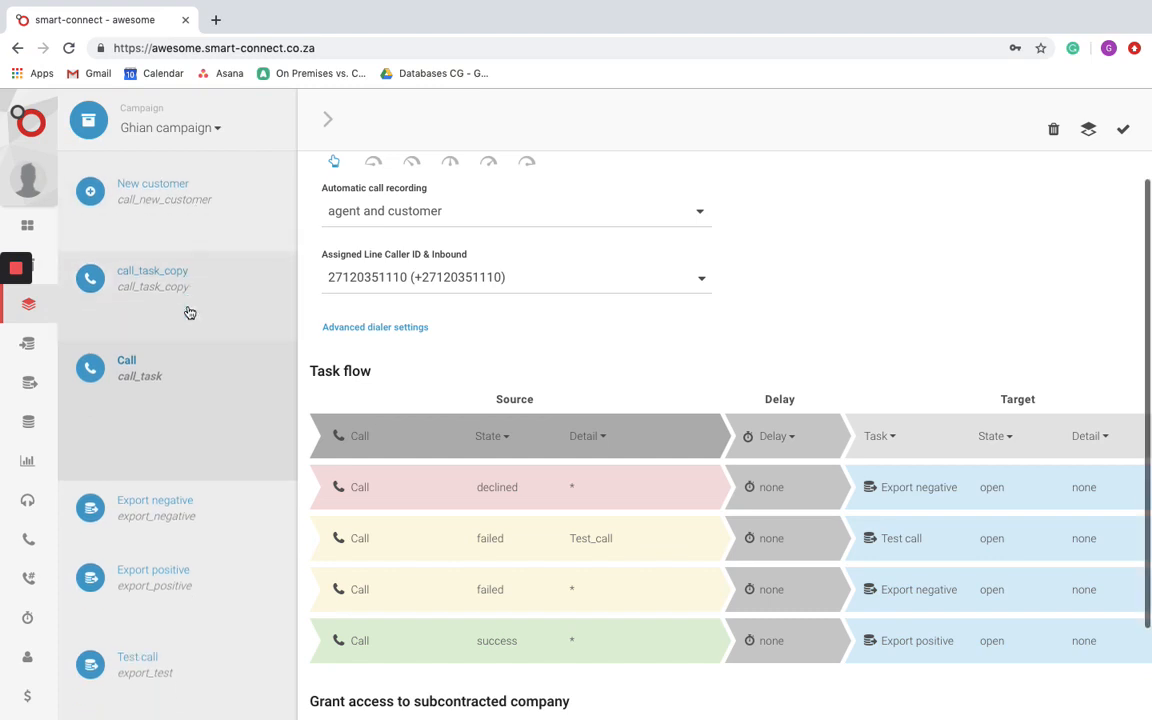
pyautogui.scroll(-2, 172, 360)
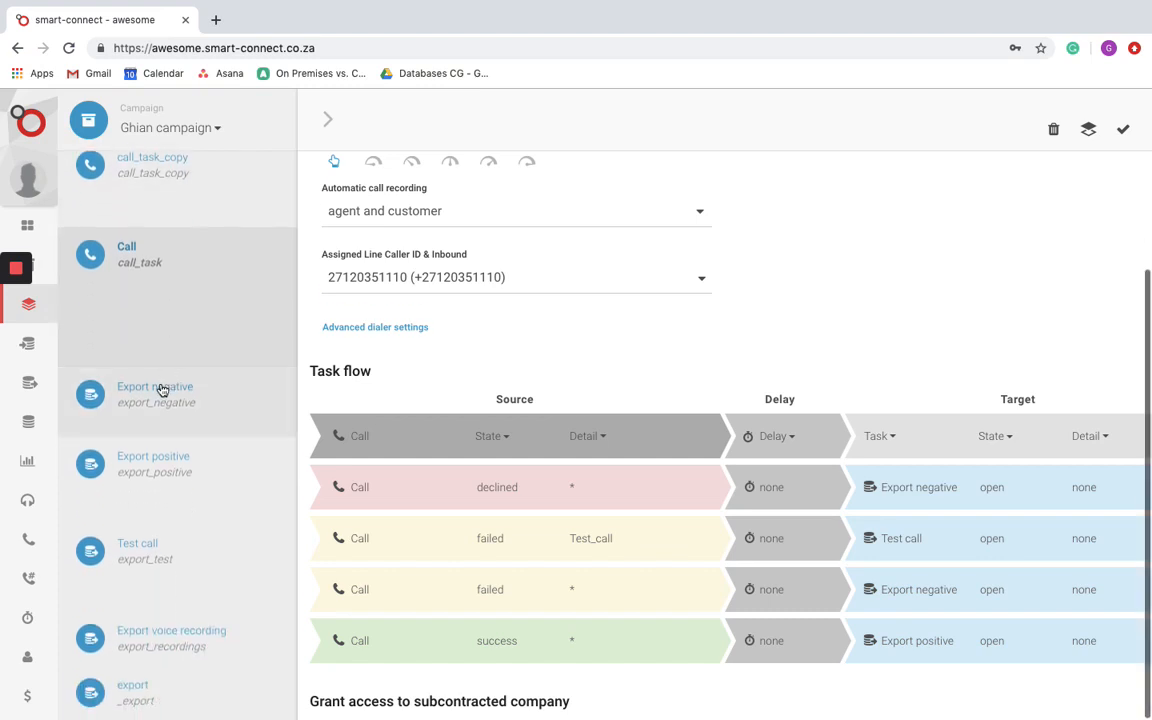
pyautogui.click(162, 390)
pyautogui.scroll(-2, 404, 430)
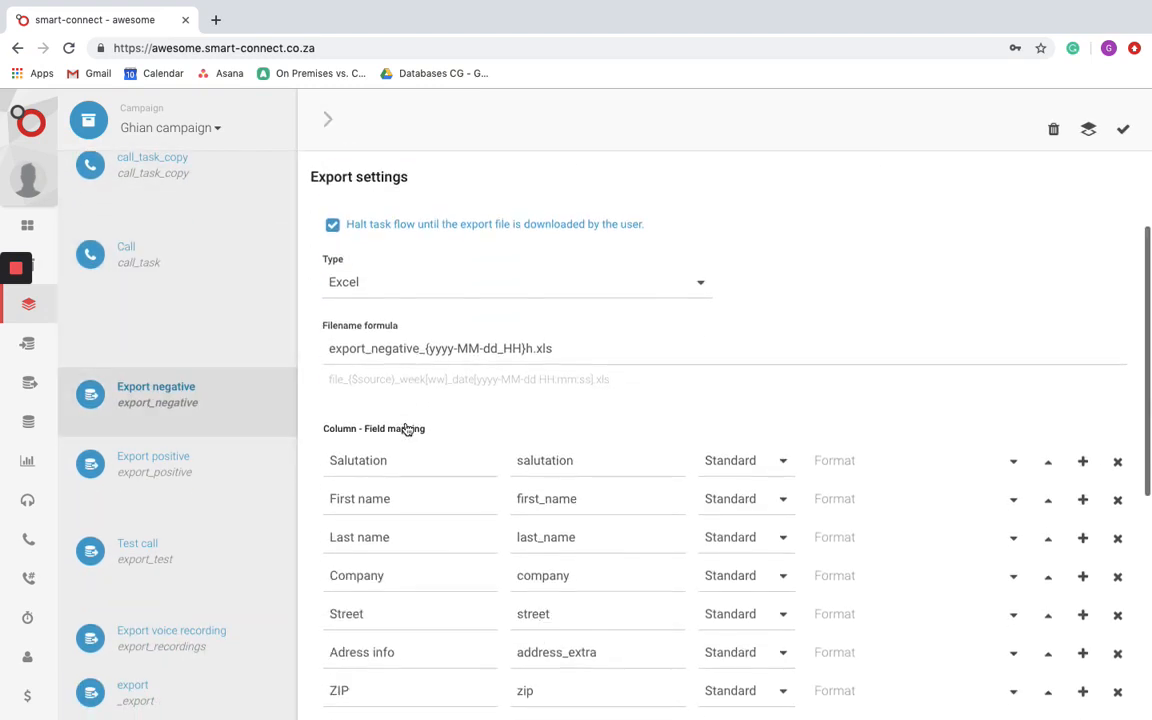
pyautogui.scroll(3, 395, 497)
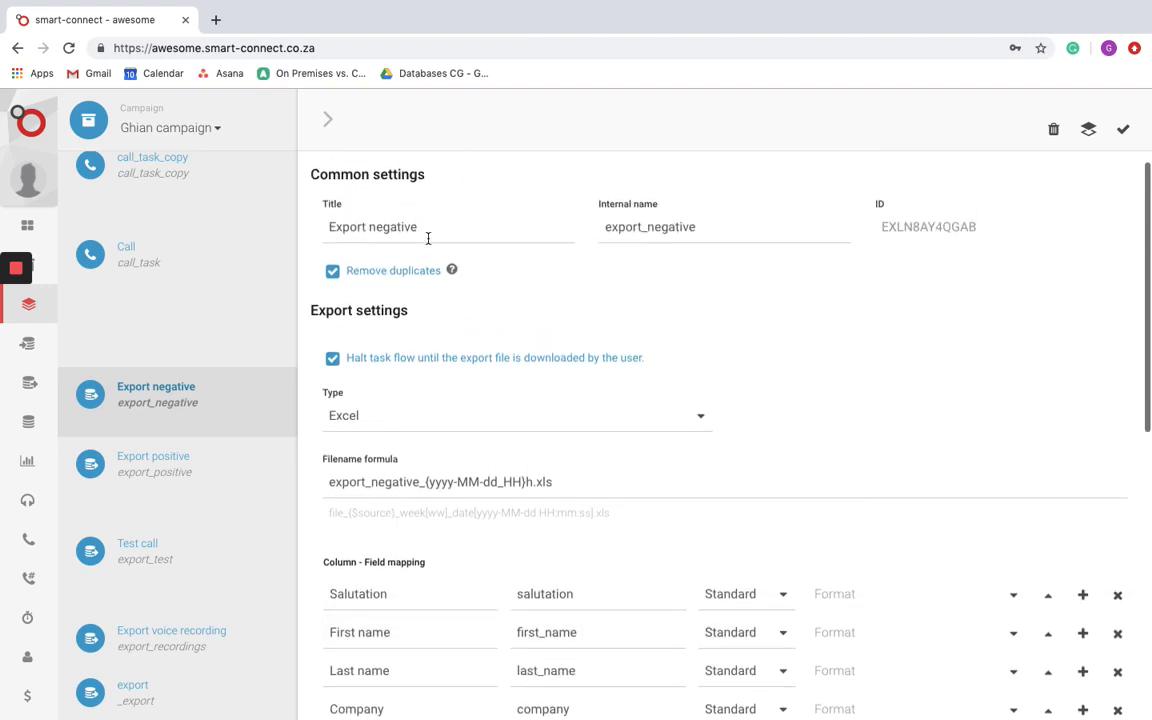
# Review the Export negative task's title, internal name, export settings and column-to-field mapping
pyautogui.click(428, 238)
pyautogui.moveTo(428, 238); pyautogui.dragTo(327, 232)
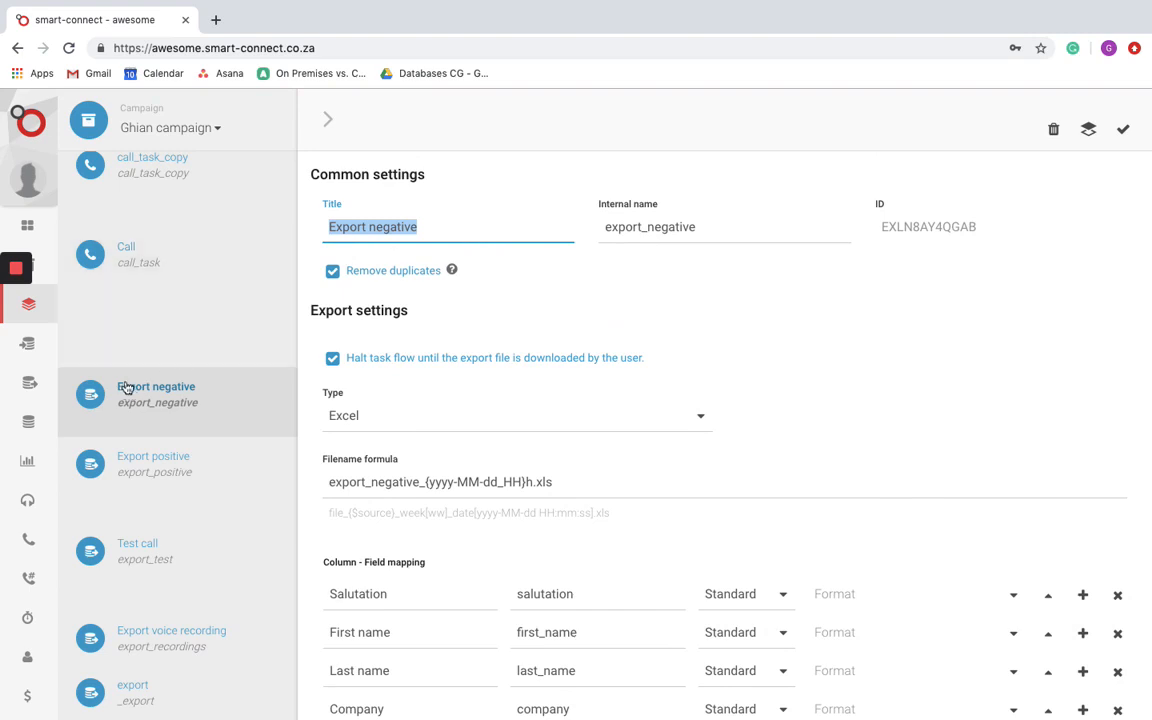
pyautogui.click(687, 228)
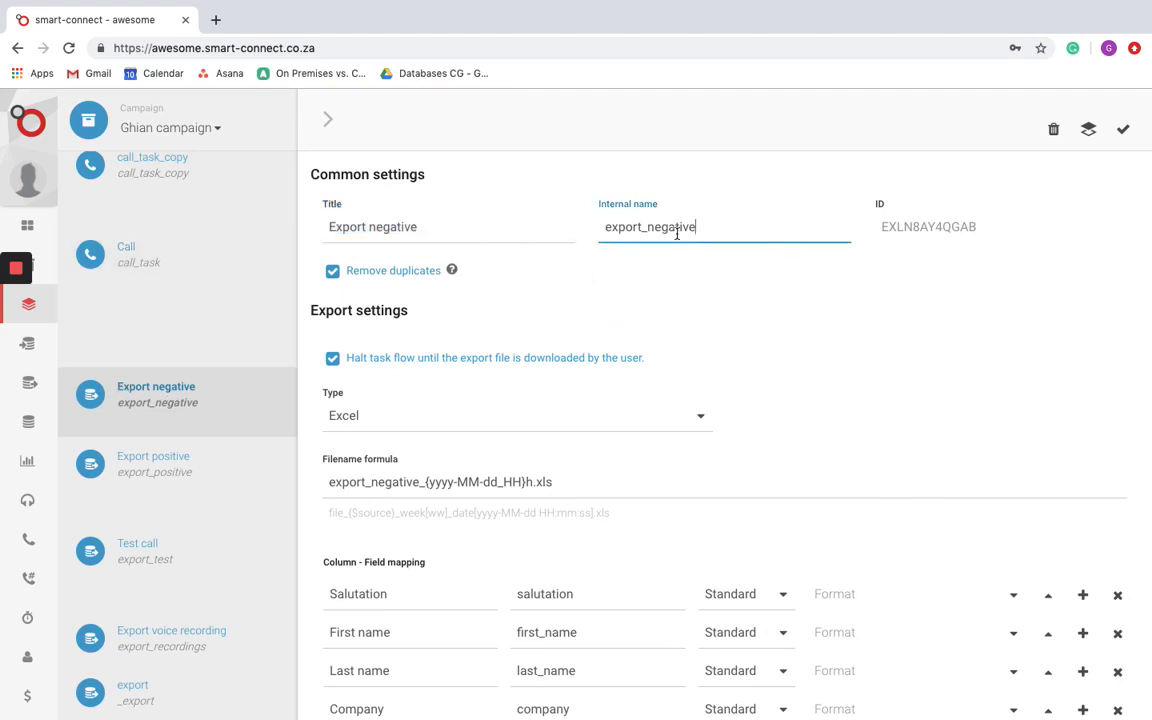
pyautogui.moveTo(733, 228); pyautogui.dragTo(609, 234)
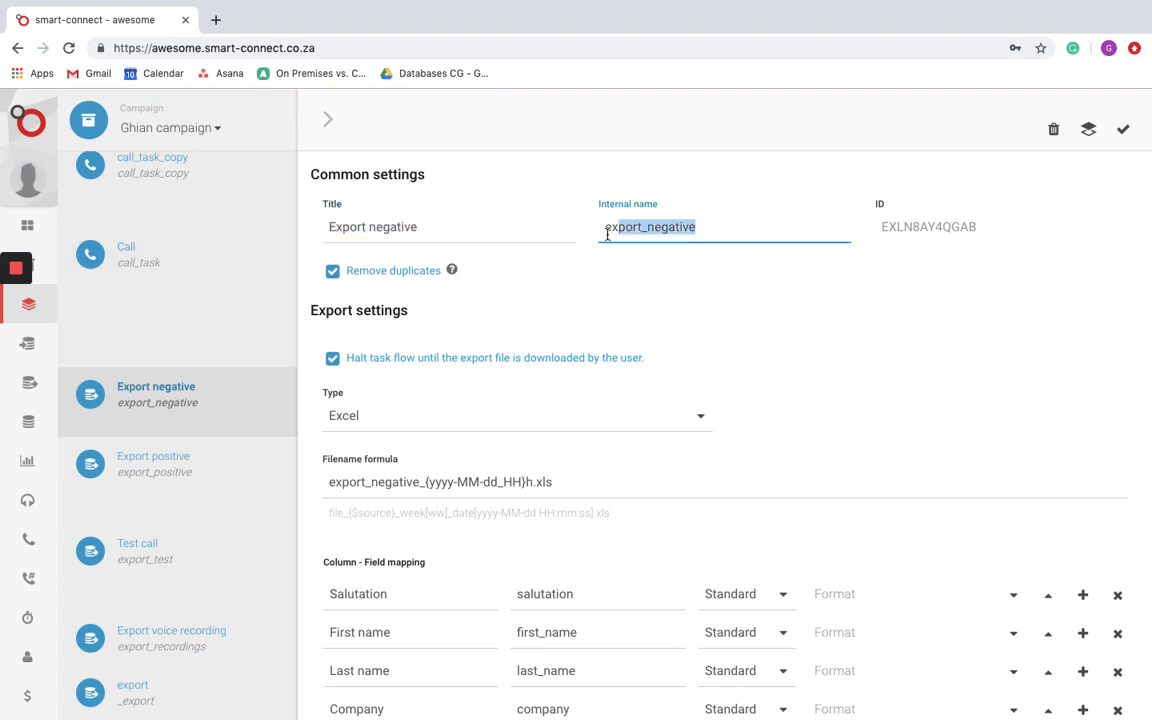
pyautogui.click(382, 227)
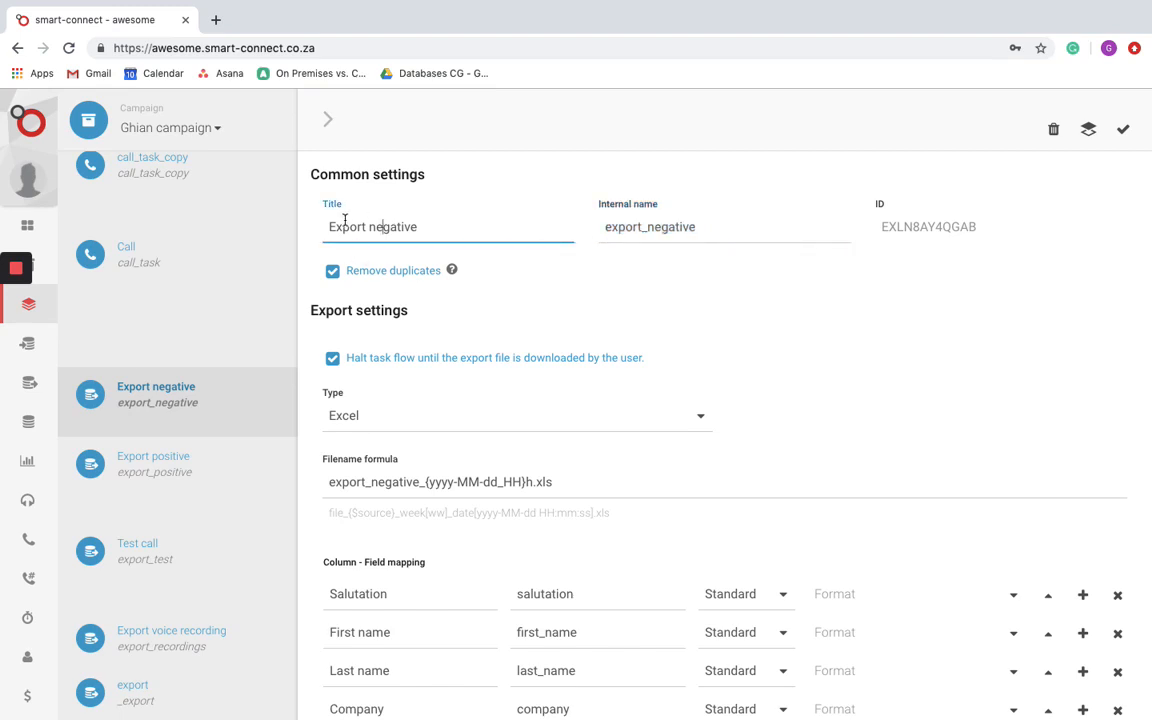
pyautogui.click(649, 227)
pyautogui.scroll(-2, 669, 301)
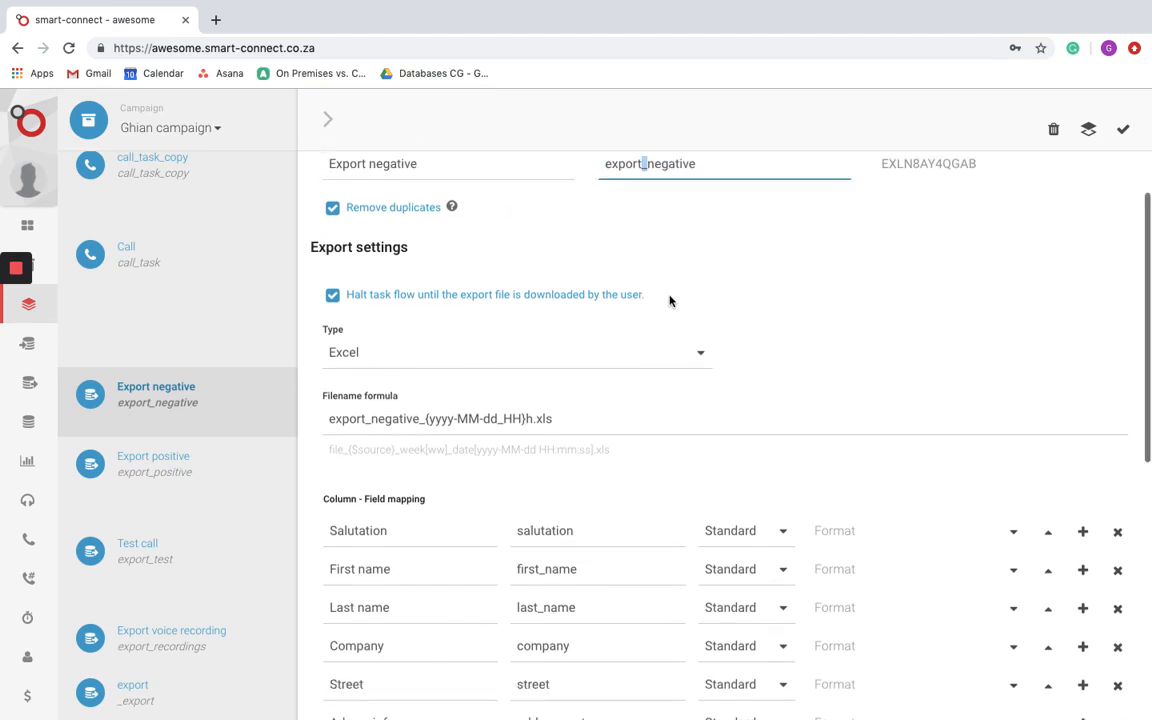
pyautogui.scroll(-5, 705, 307)
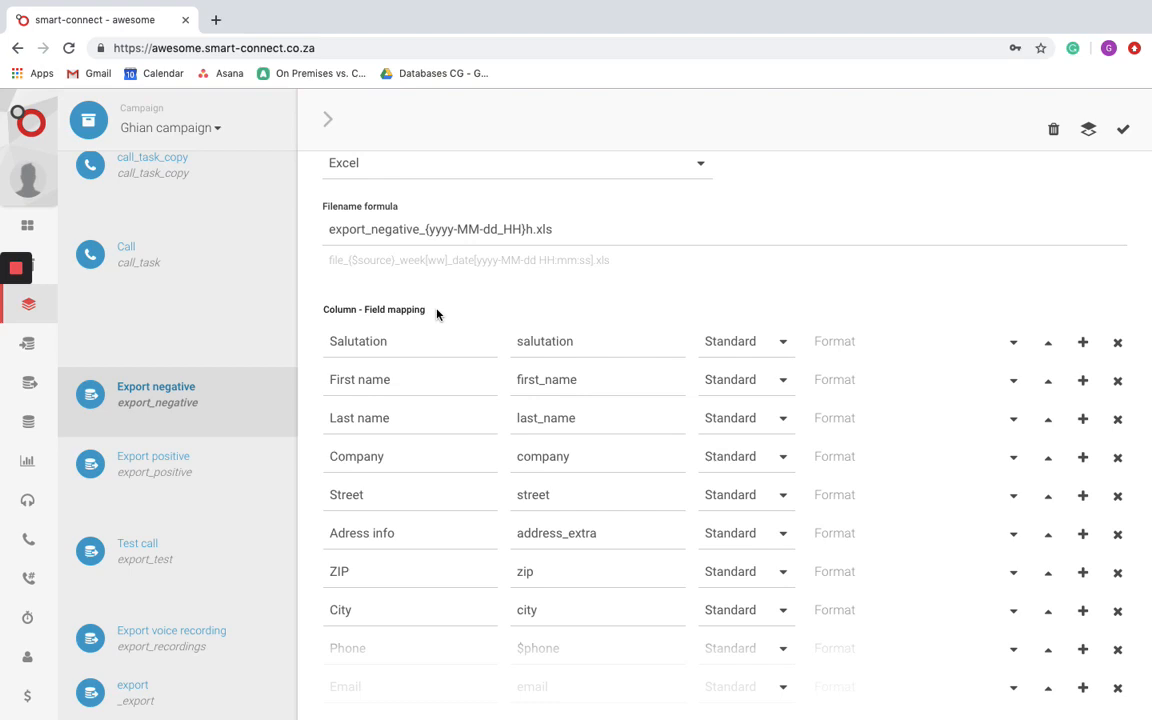
pyautogui.scroll(-3, 483, 403)
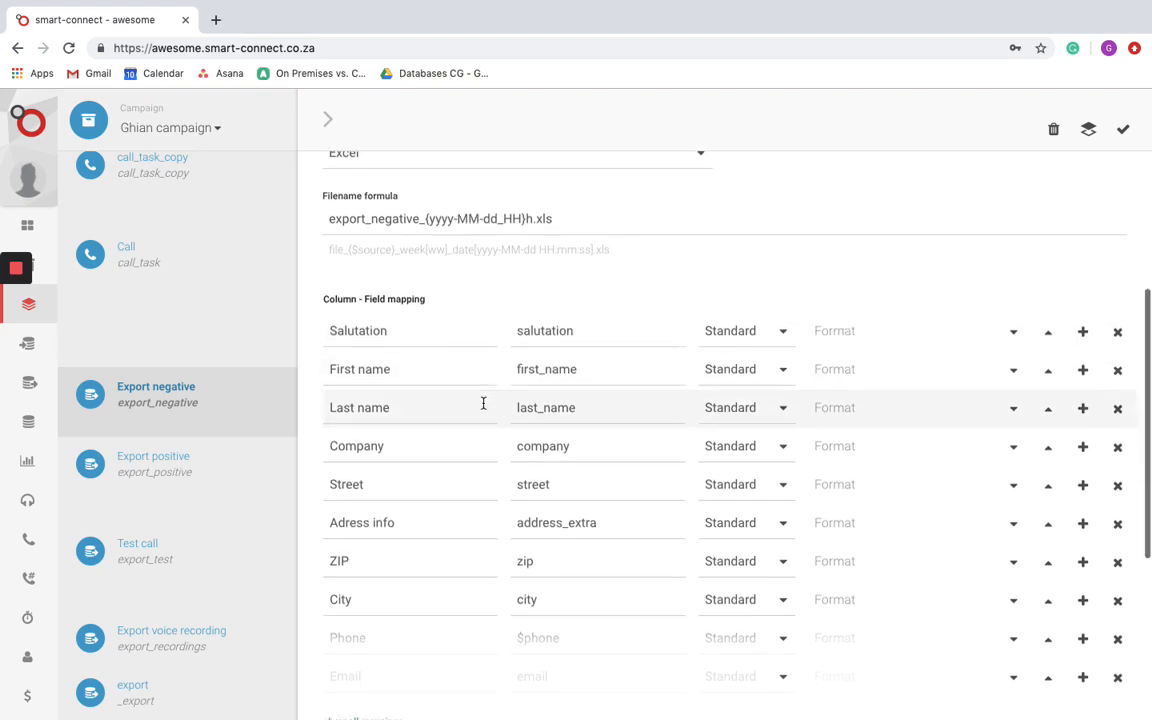
pyautogui.scroll(2, 466, 459)
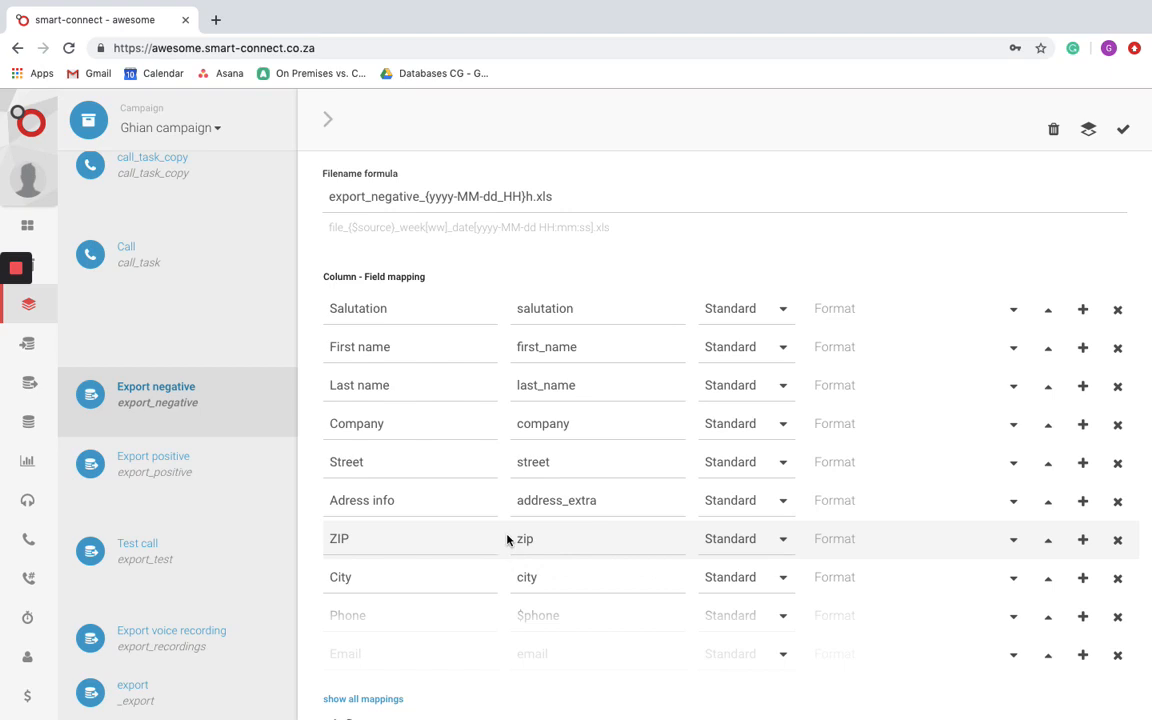
pyautogui.scroll(-5, 507, 540)
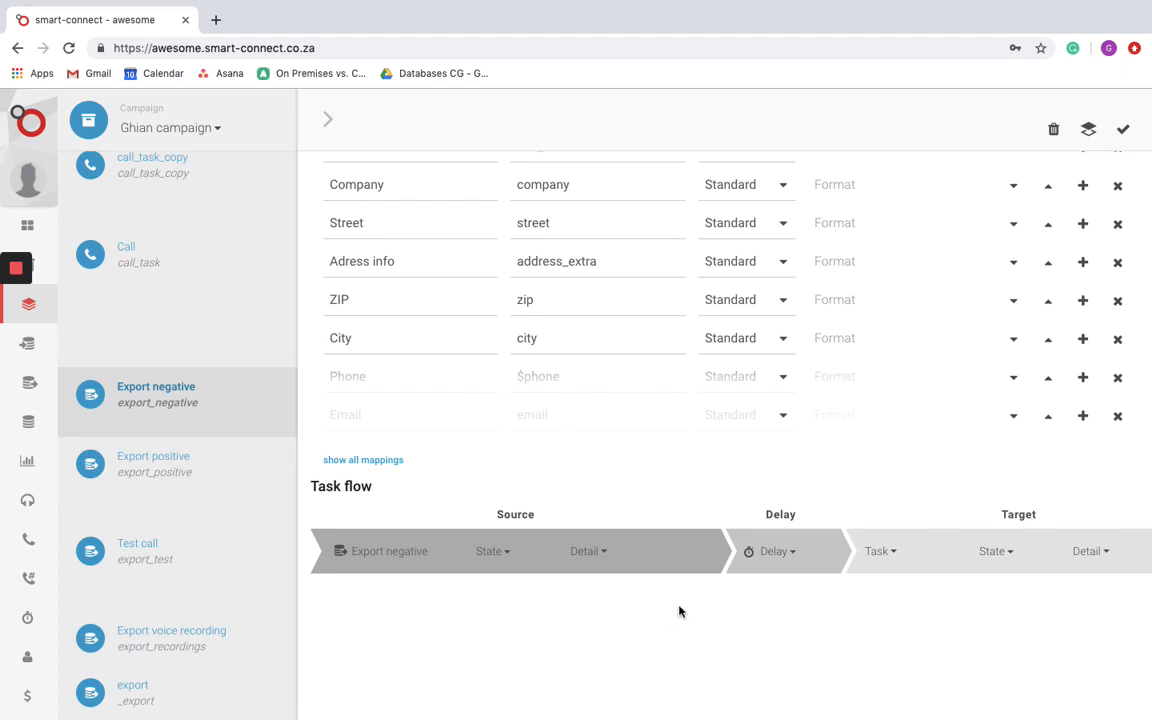
# Set the source state to failed for a new task flow rule on the Export negative task
pyautogui.scroll(-1, 679, 611)
pyautogui.moveTo(310, 441); pyautogui.dragTo(386, 449)
pyautogui.click(440, 532)
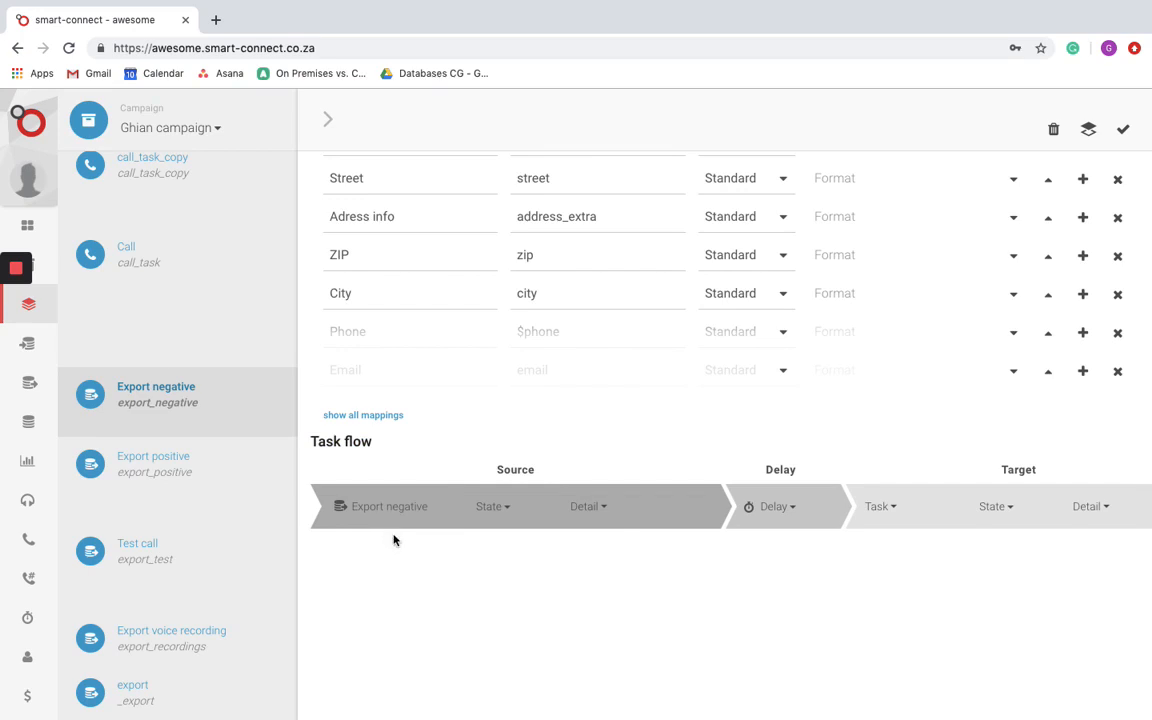
pyautogui.hscroll(3, 411, 537)
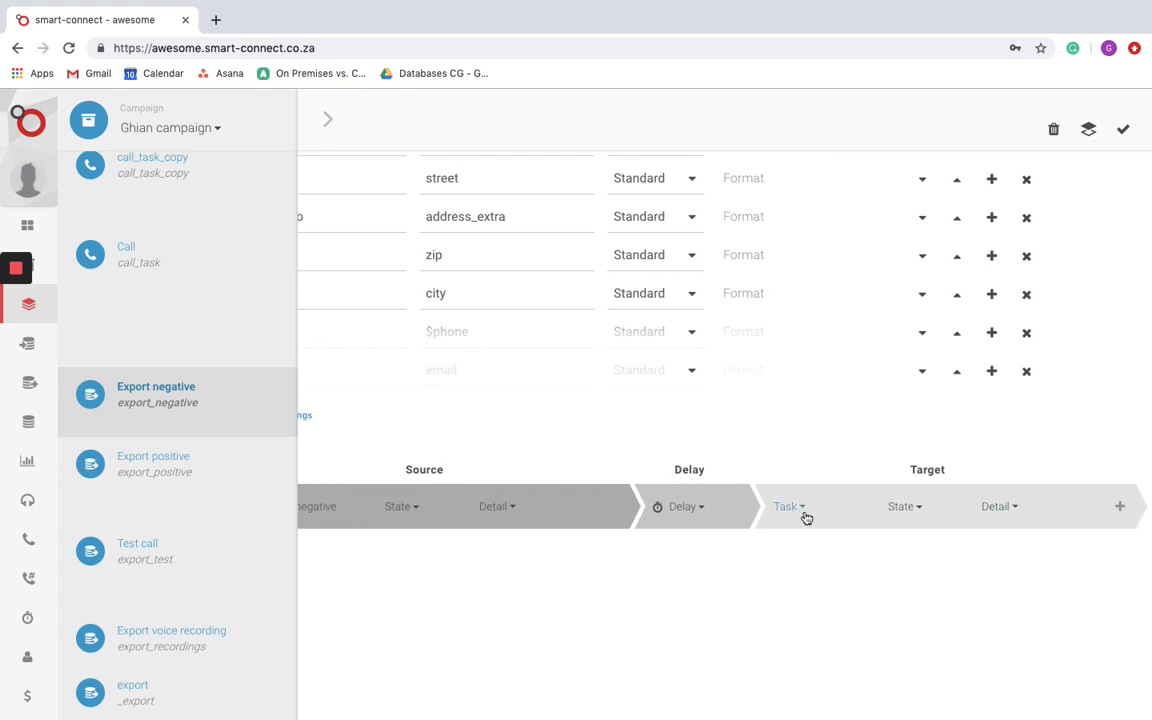
pyautogui.hscroll(-3, 806, 517)
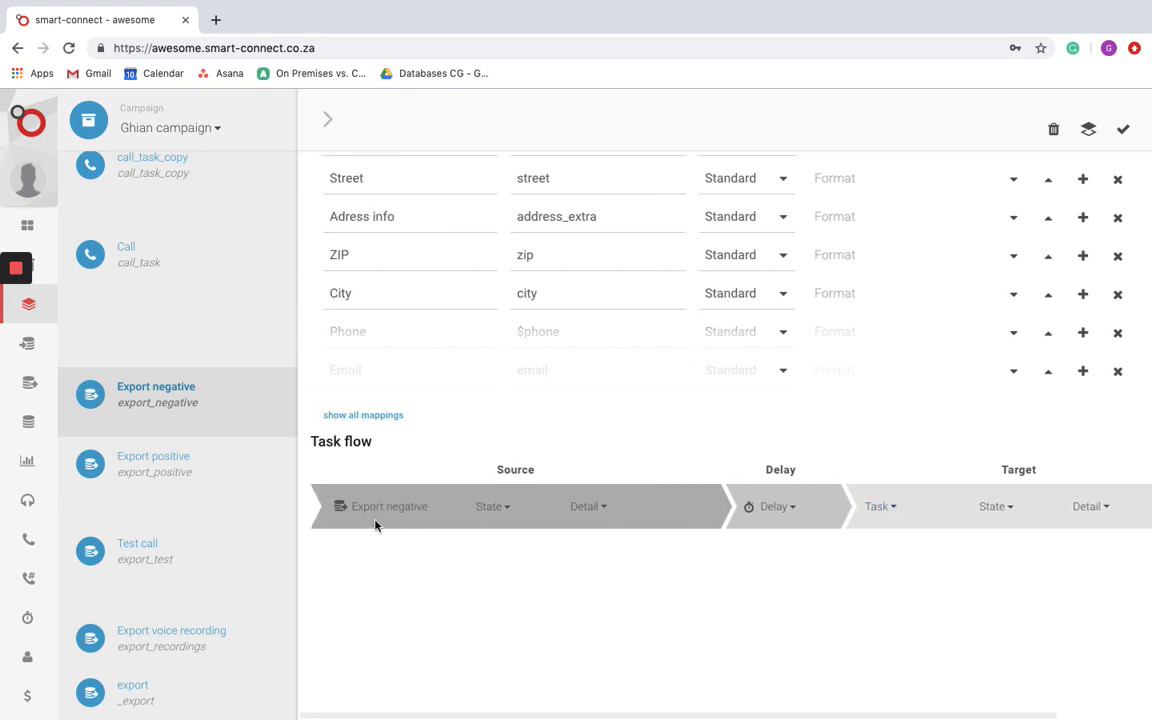
pyautogui.click(492, 507)
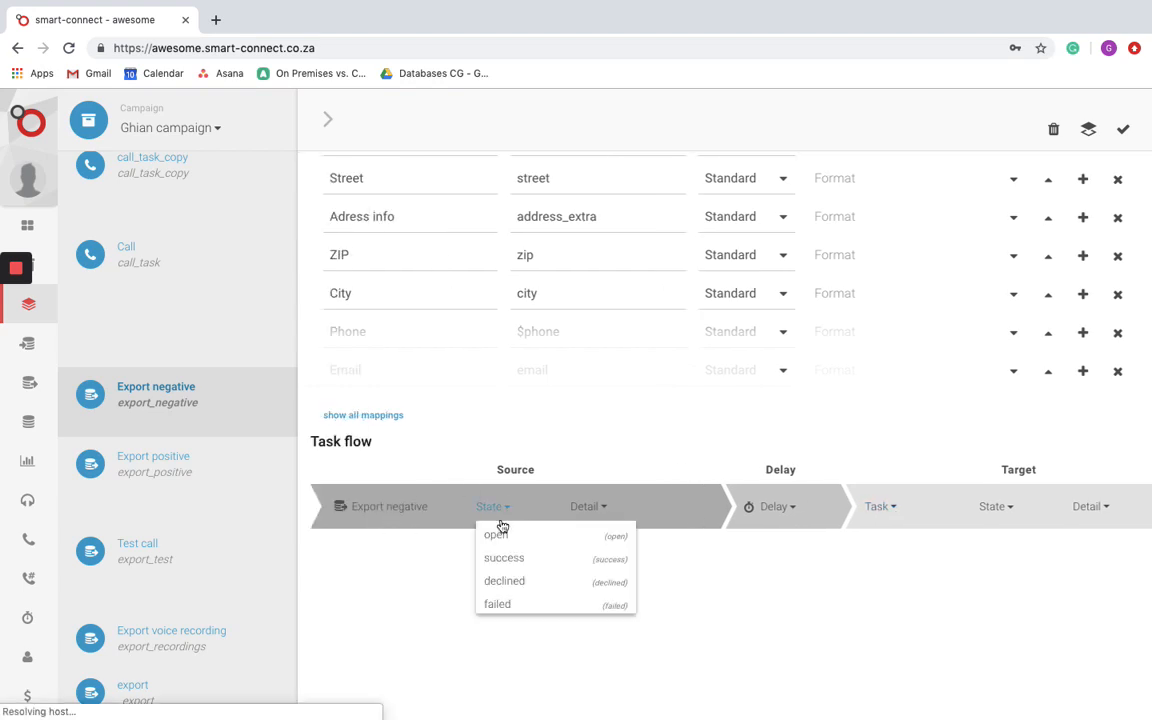
pyautogui.click(513, 606)
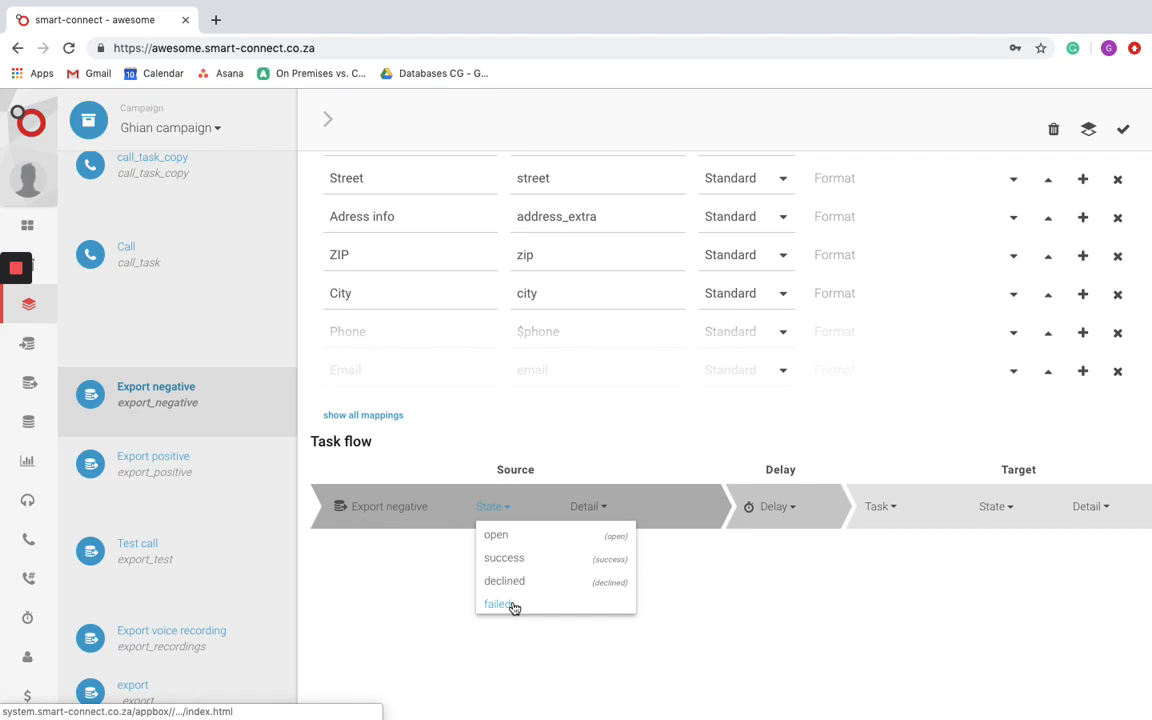
pyautogui.moveTo(504, 509)
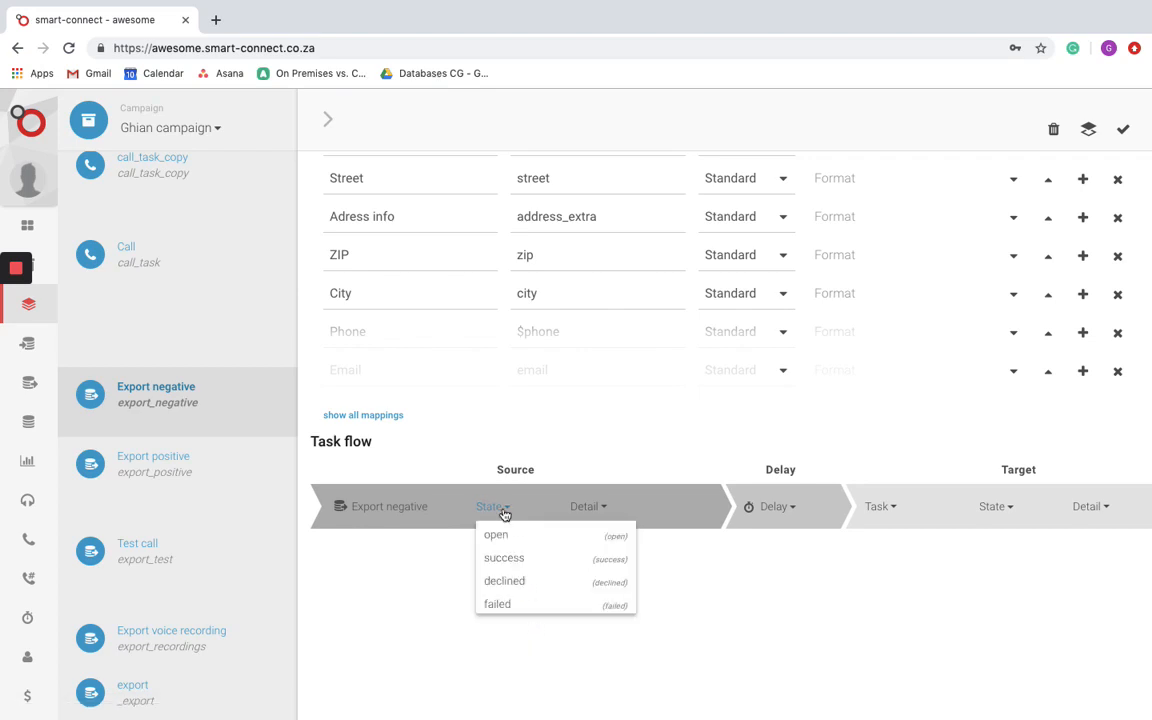
pyautogui.click(505, 607)
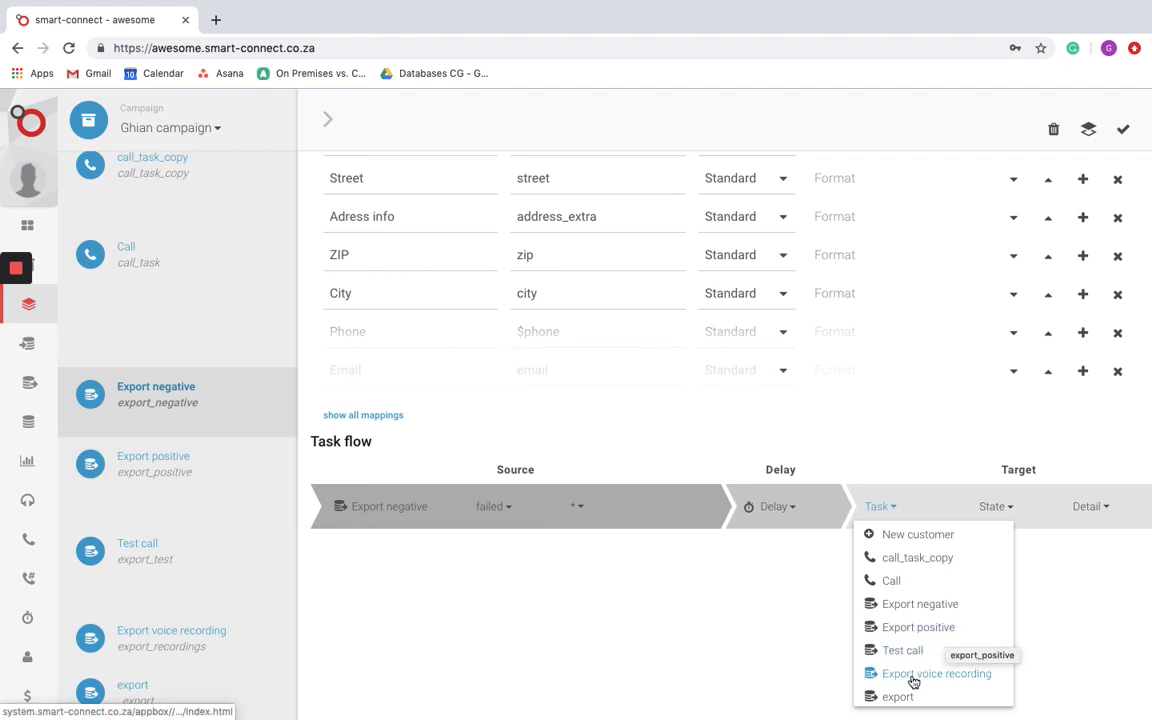
# Set Test call as the target task of the failed-state flow rule on the Export negative task
pyautogui.click(578, 609)
pyautogui.scroll(6, 578, 609)
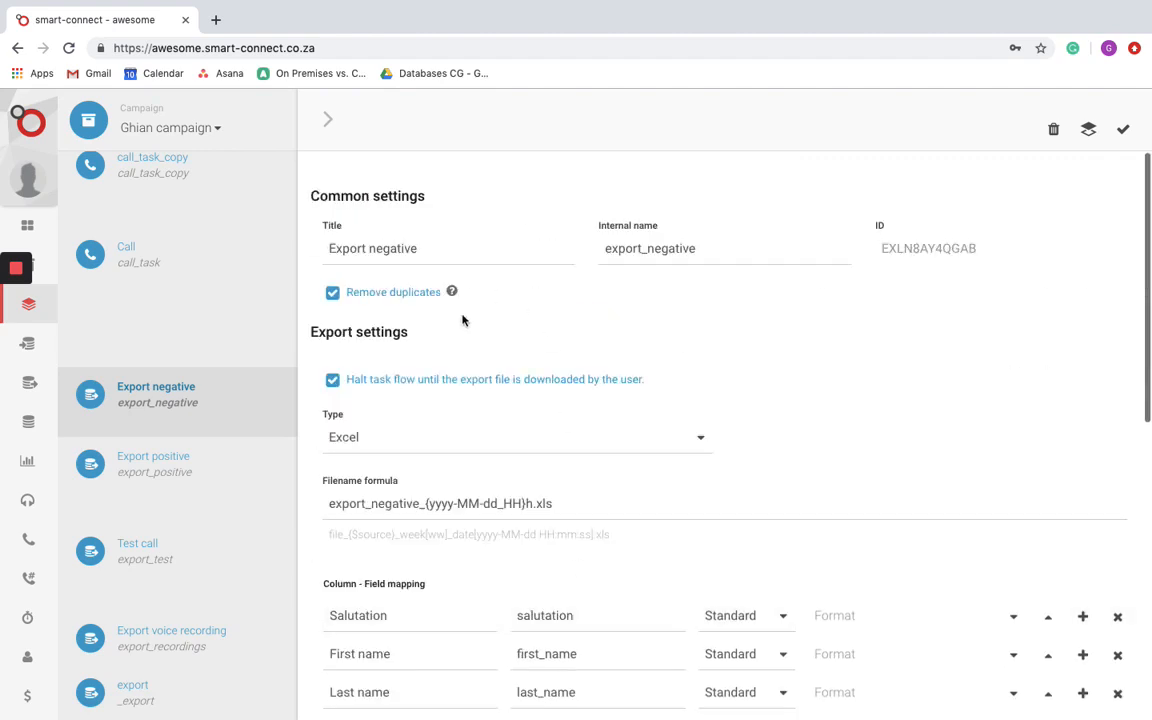
pyautogui.scroll(-5, 545, 399)
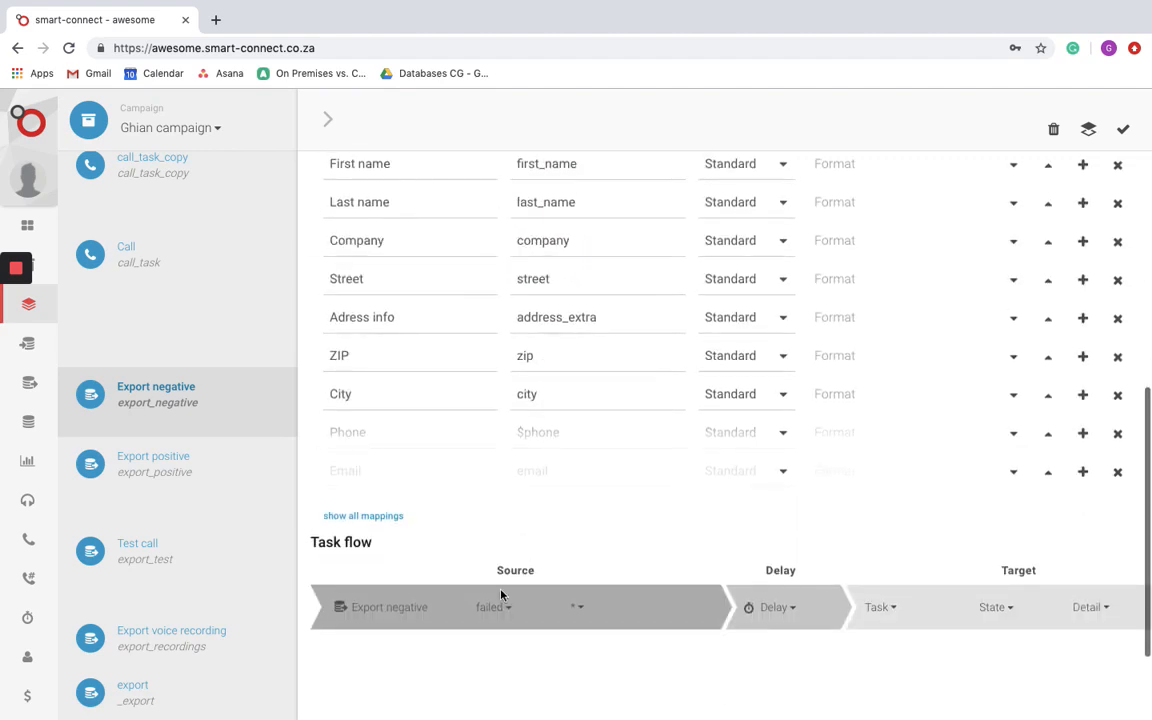
pyautogui.click(505, 610)
pyautogui.click(880, 607)
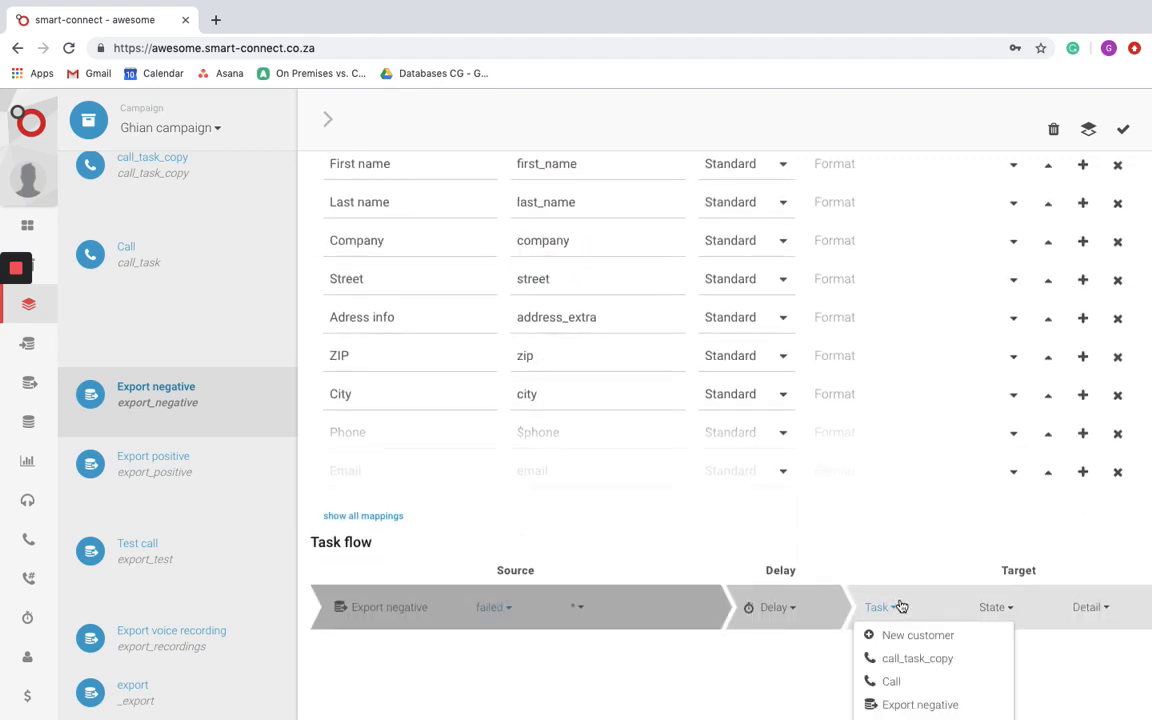
pyautogui.scroll(-2, 903, 690)
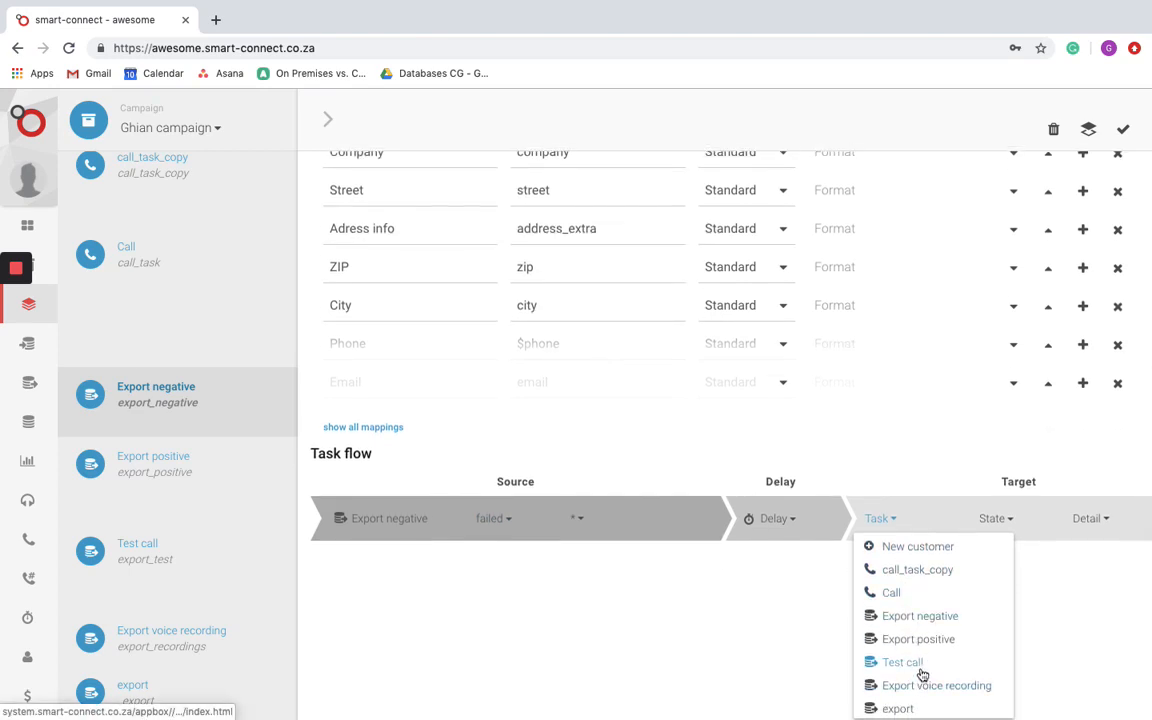
pyautogui.click(921, 668)
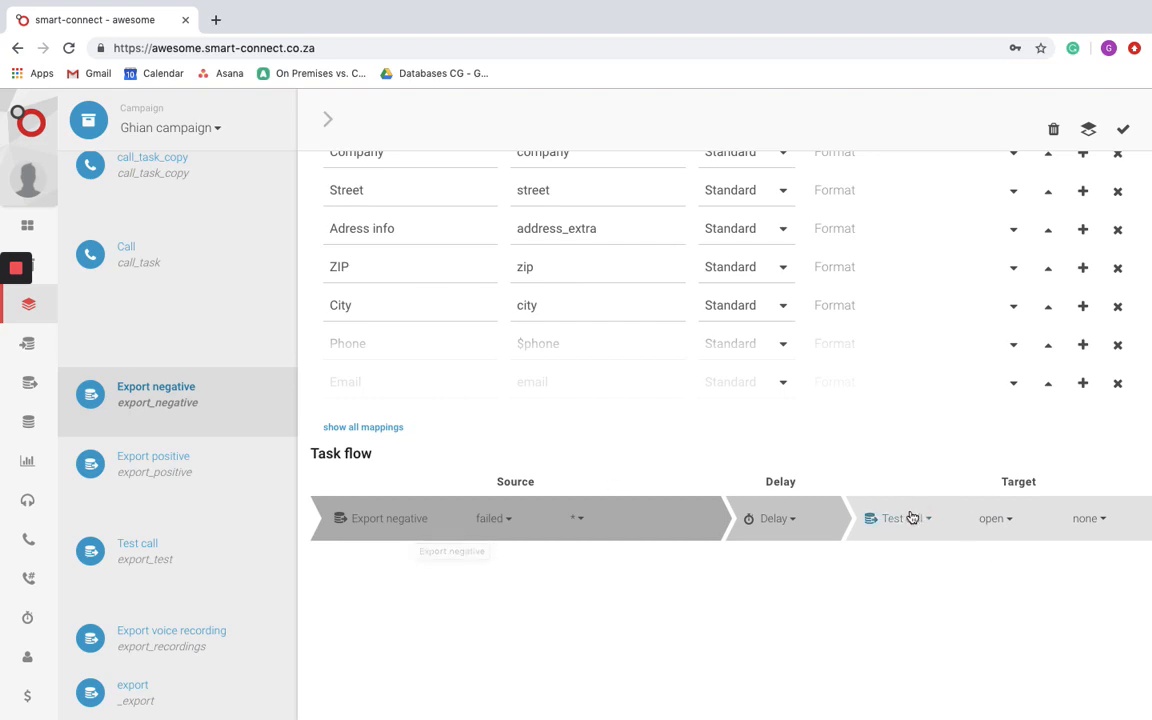
# Open the Test call export task and review its common settings, export settings and task flow
pyautogui.click(140, 547)
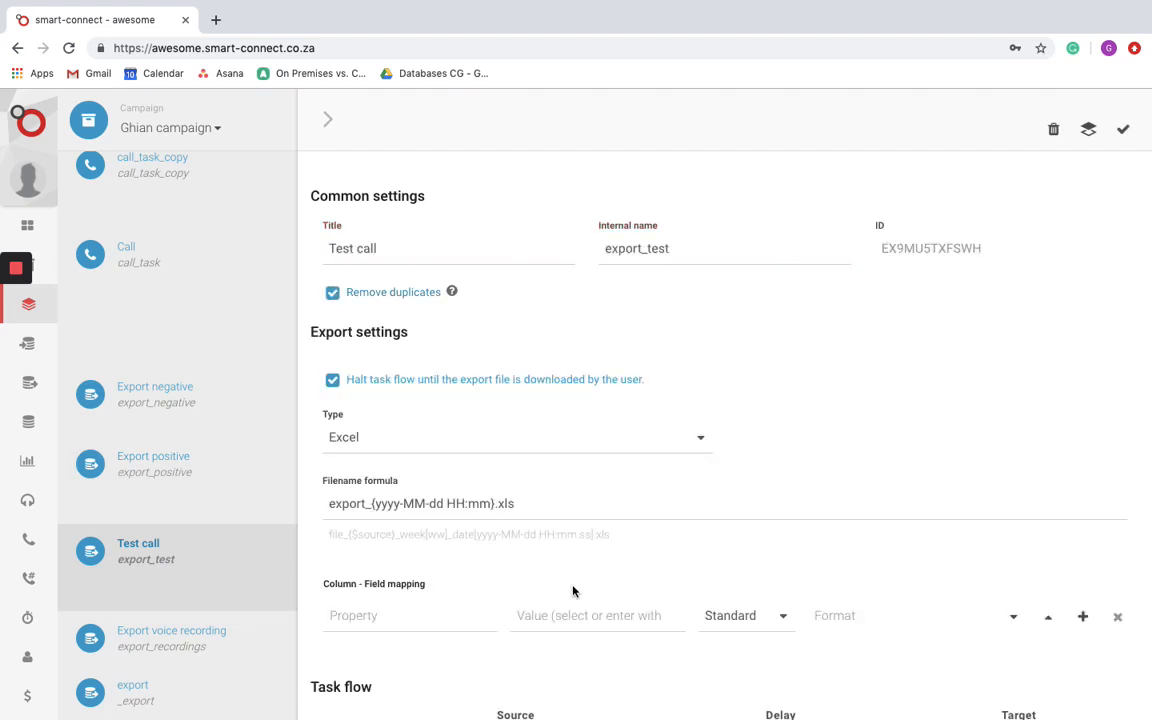
pyautogui.scroll(-3, 573, 591)
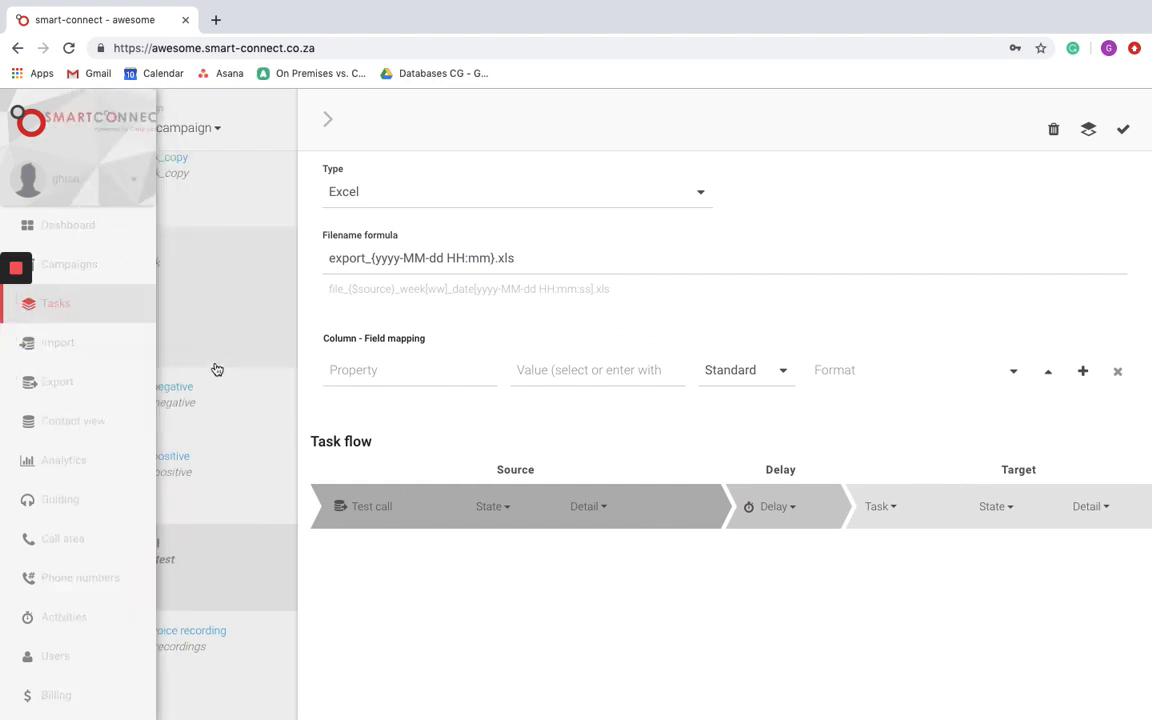
# Go to the campaign's exports and download export_positive_2019-07-25_11h.xls from the Export positive task
pyautogui.click(57, 398)
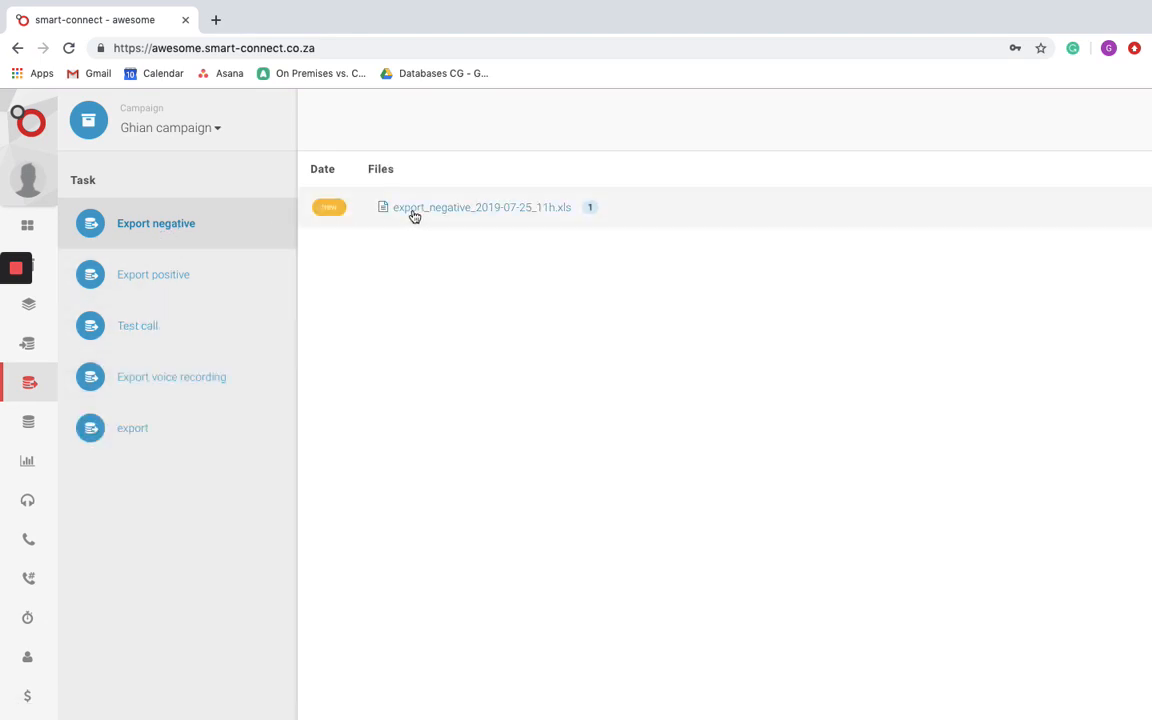
pyautogui.click(186, 277)
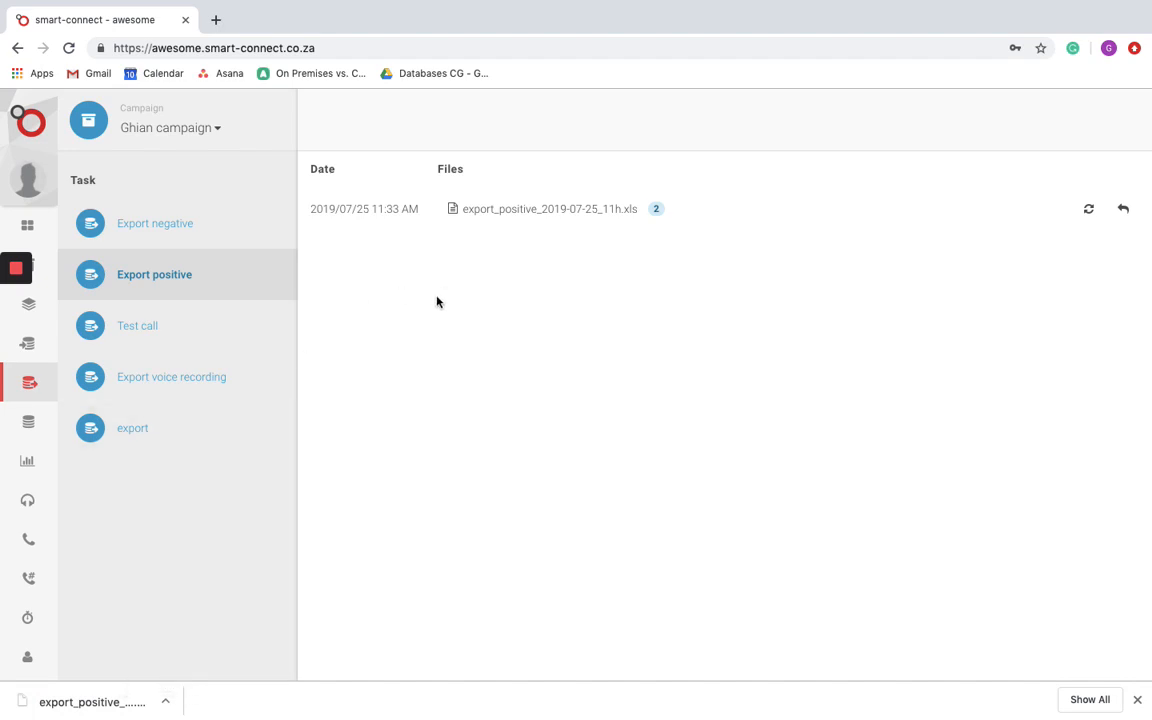
# Return to the dashboard with the agent, productivity and success overviews
pyautogui.moveTo(70, 335)
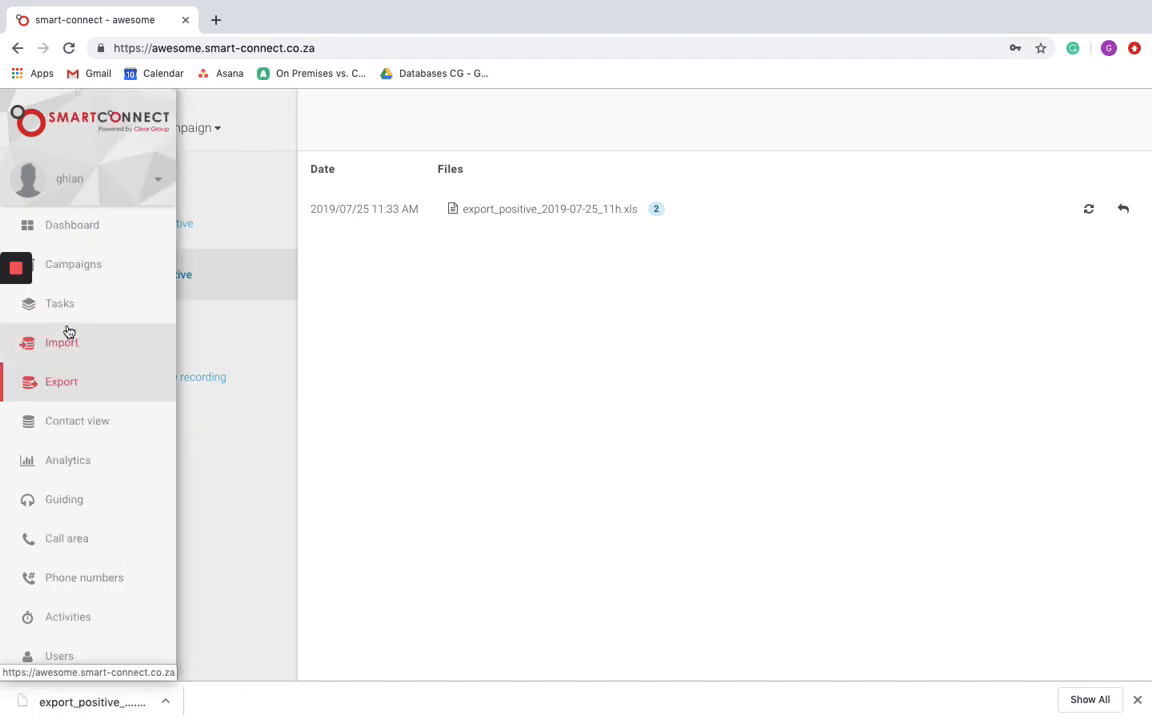
pyautogui.click(98, 226)
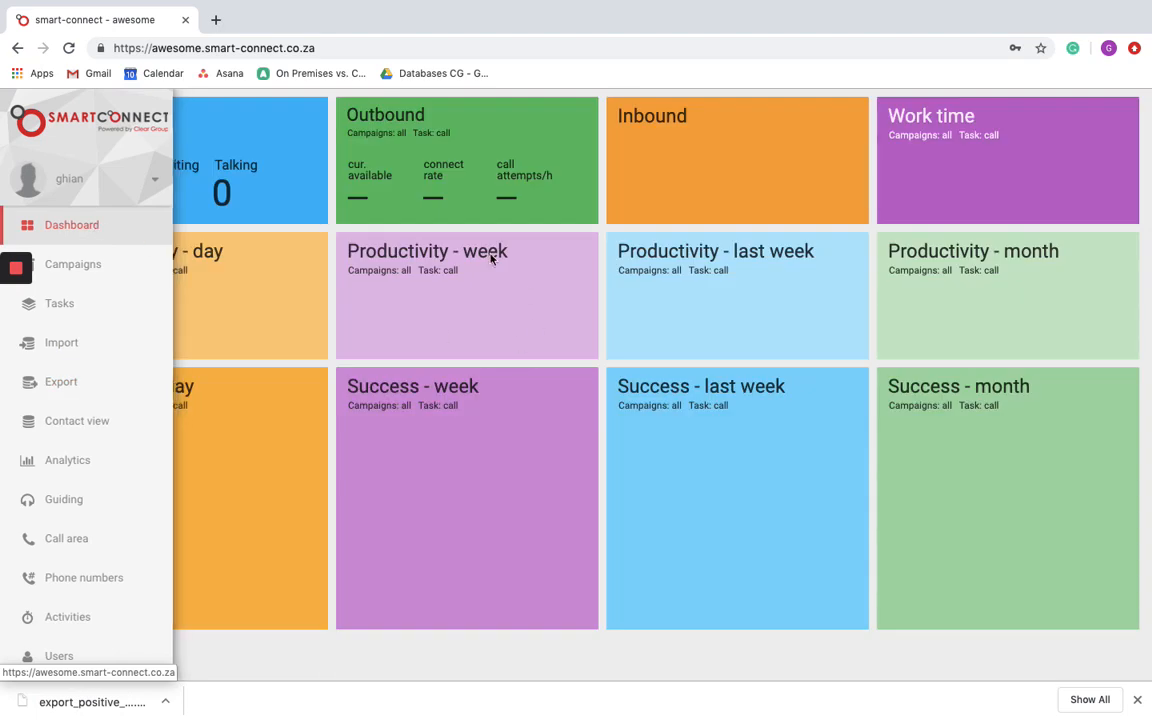
pyautogui.moveTo(24, 277)
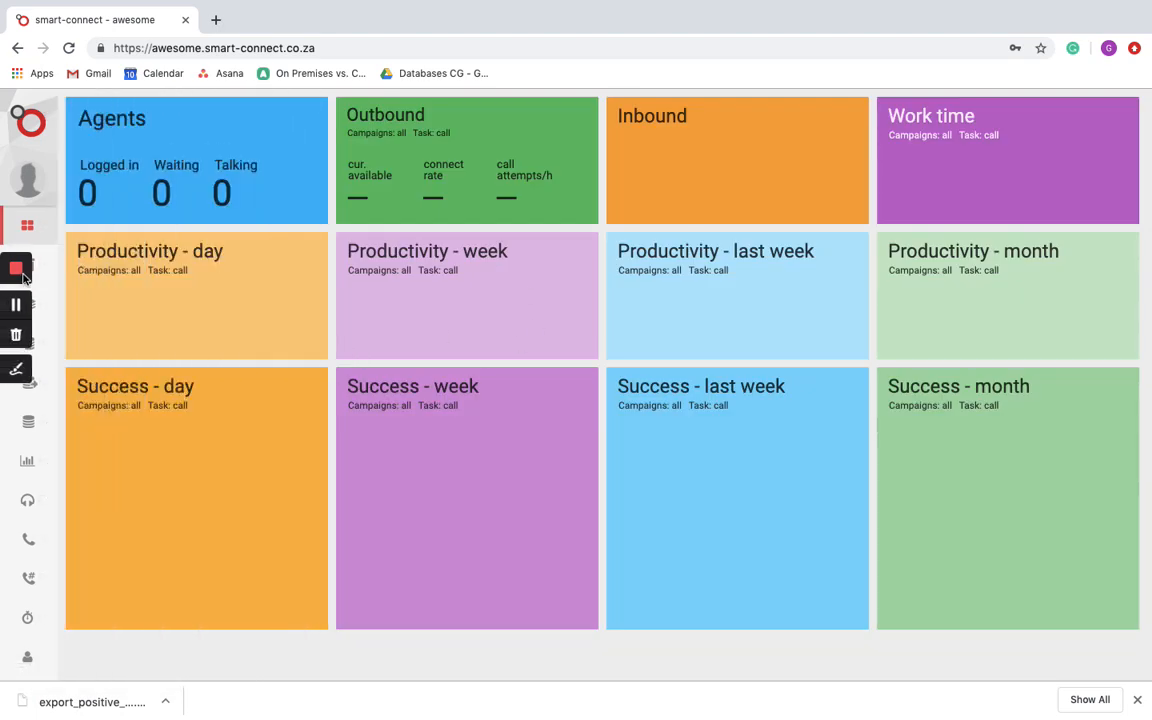